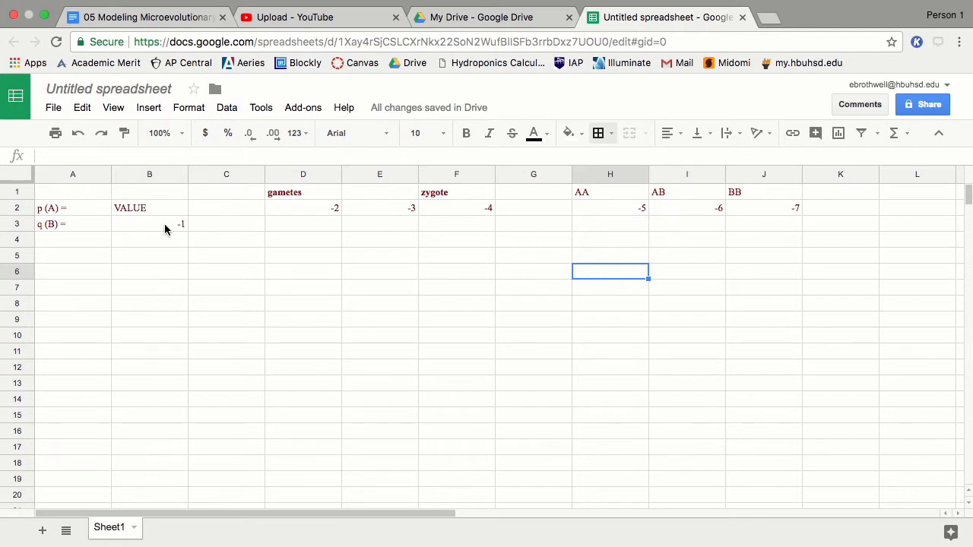
# Step: Select cell B3, where the q formula will go
pyautogui.click(162, 226)
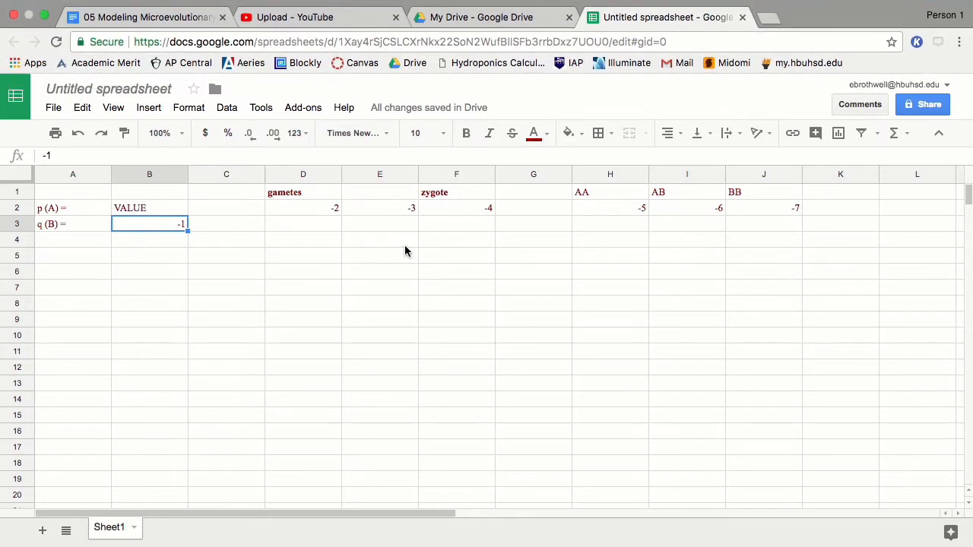
# Step: Copy the q formula =1-B2 from the lab document into B3
pyautogui.click(493, 19)
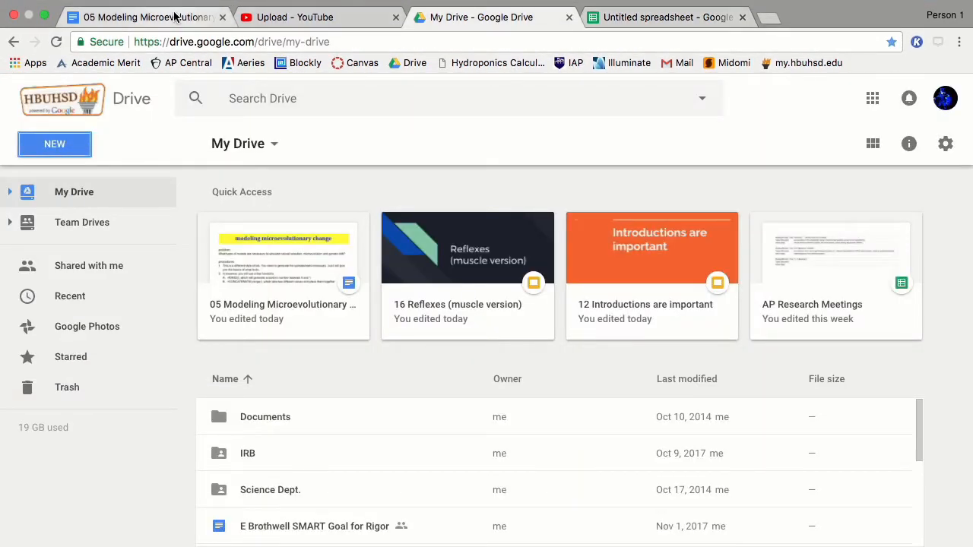
pyautogui.click(145, 16)
pyautogui.click(569, 17)
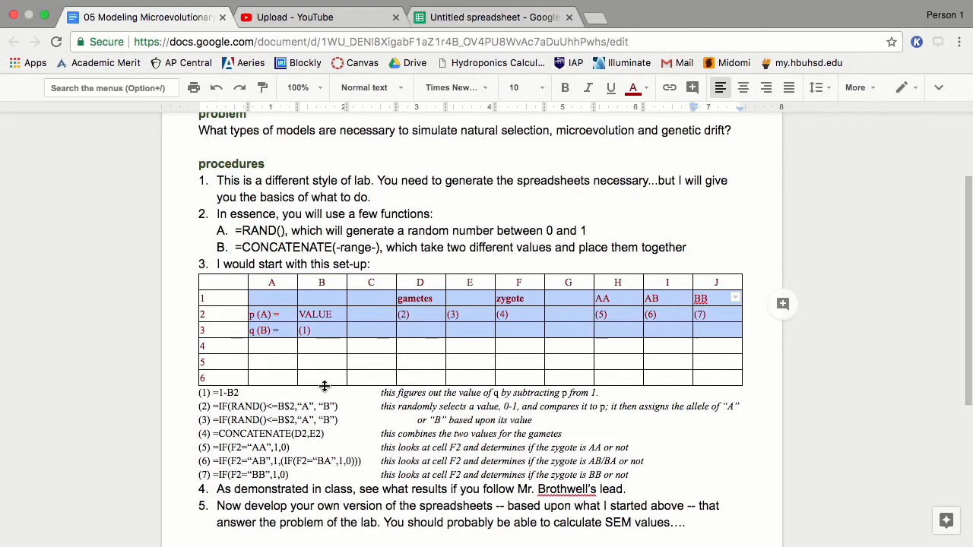
pyautogui.click(314, 391)
pyautogui.moveTo(214, 394); pyautogui.dragTo(238, 393)
pyautogui.hotkey('ctrl', 'c')
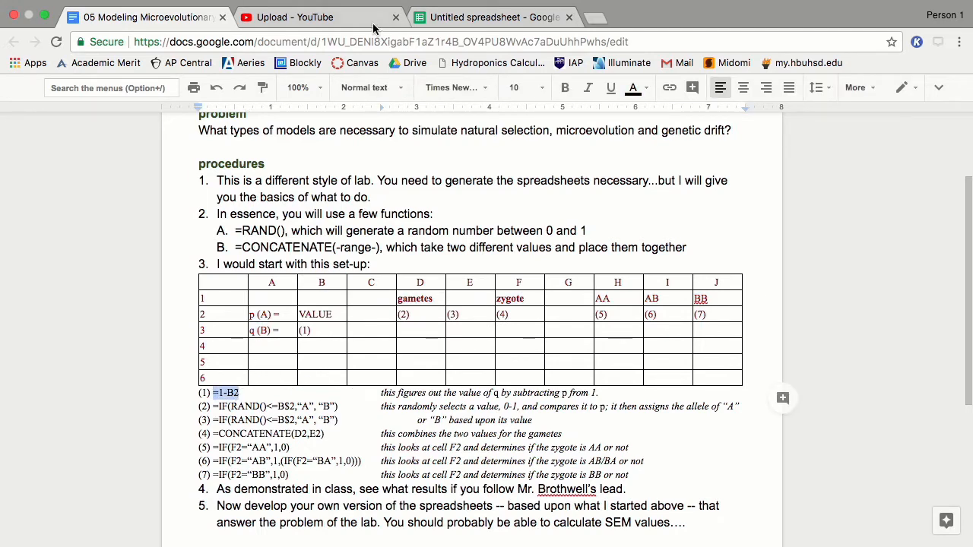
pyautogui.click(493, 16)
pyautogui.hotkey('ctrl', 'v')
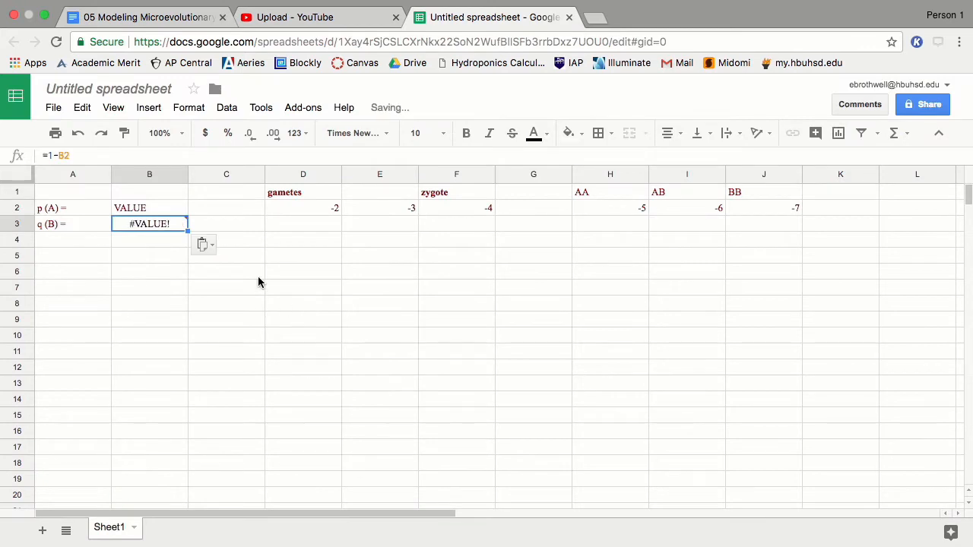
pyautogui.click(276, 269)
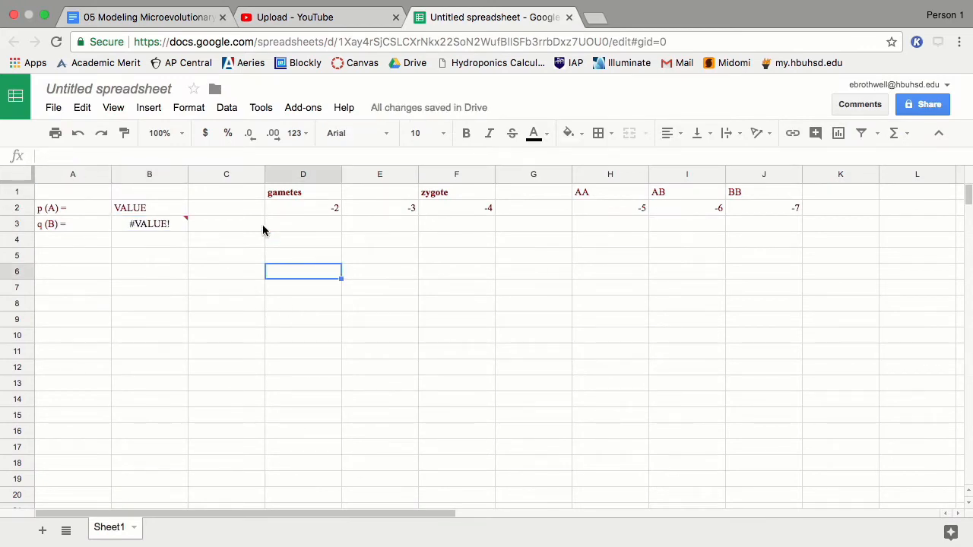
# Step: Paste the random-allele IF formulas (2) and (3) into D2 and E2
pyautogui.click(178, 19)
pyautogui.moveTo(212, 406); pyautogui.dragTo(337, 405)
pyautogui.hotkey('ctrl', 'c')
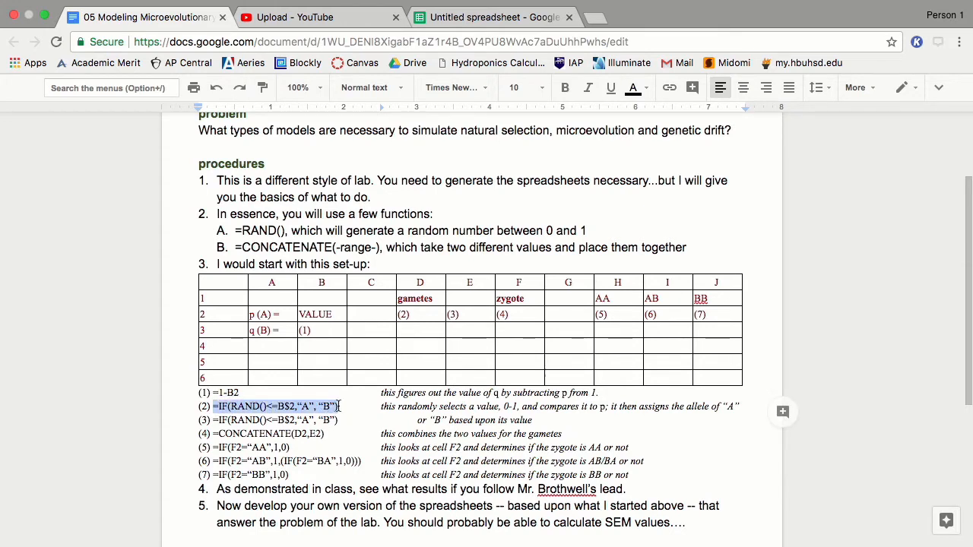
pyautogui.click(487, 17)
pyautogui.click(286, 210)
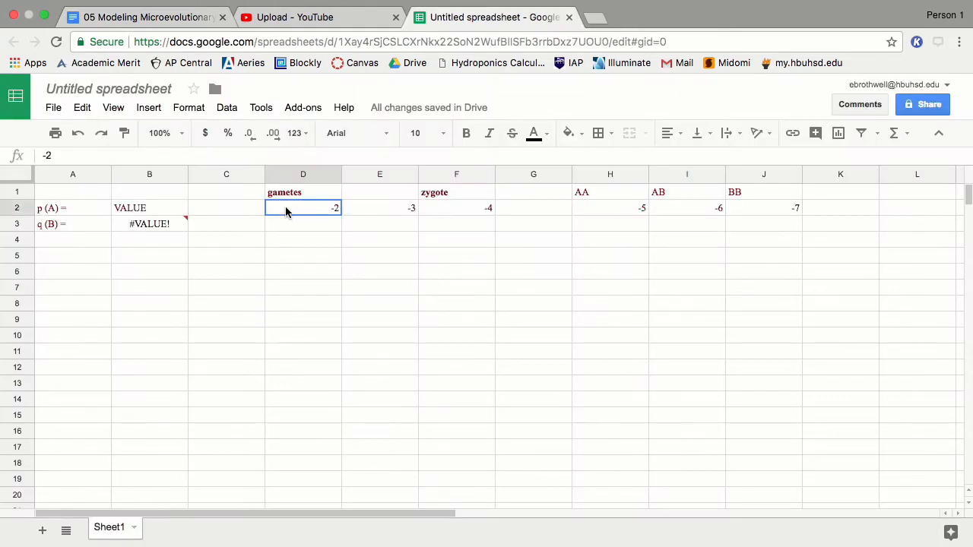
pyautogui.hotkey('ctrl', 'v')
pyautogui.click(180, 17)
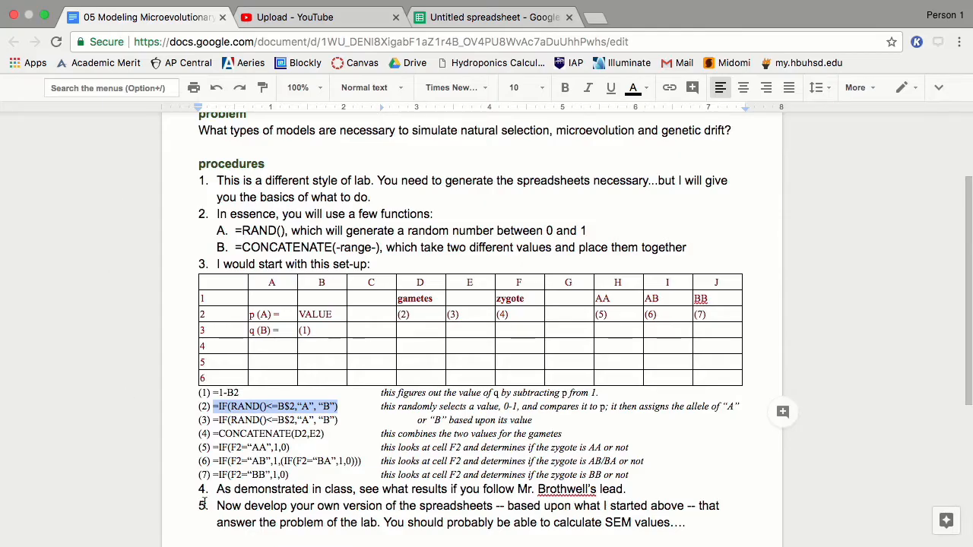
pyautogui.moveTo(214, 419); pyautogui.dragTo(339, 419)
pyautogui.hotkey('ctrl', 'c')
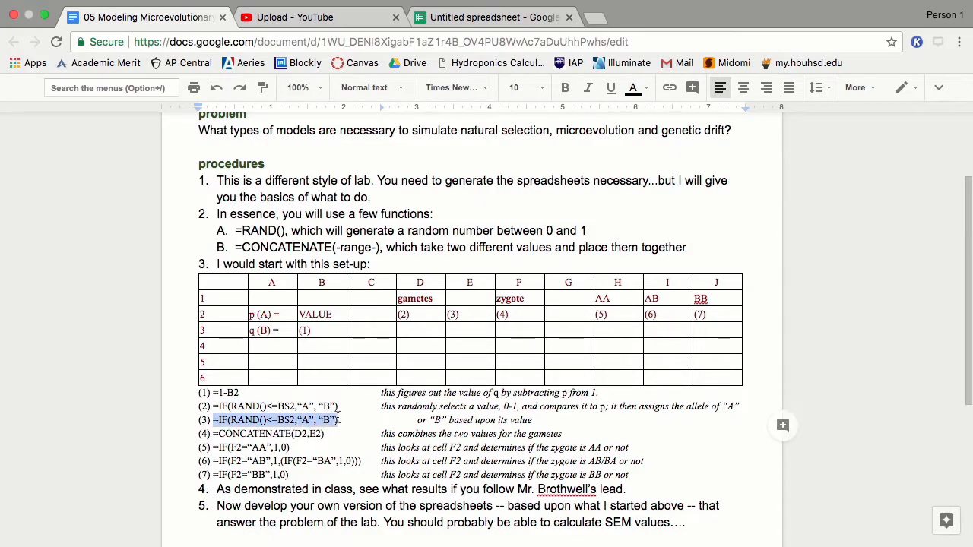
pyautogui.click(494, 16)
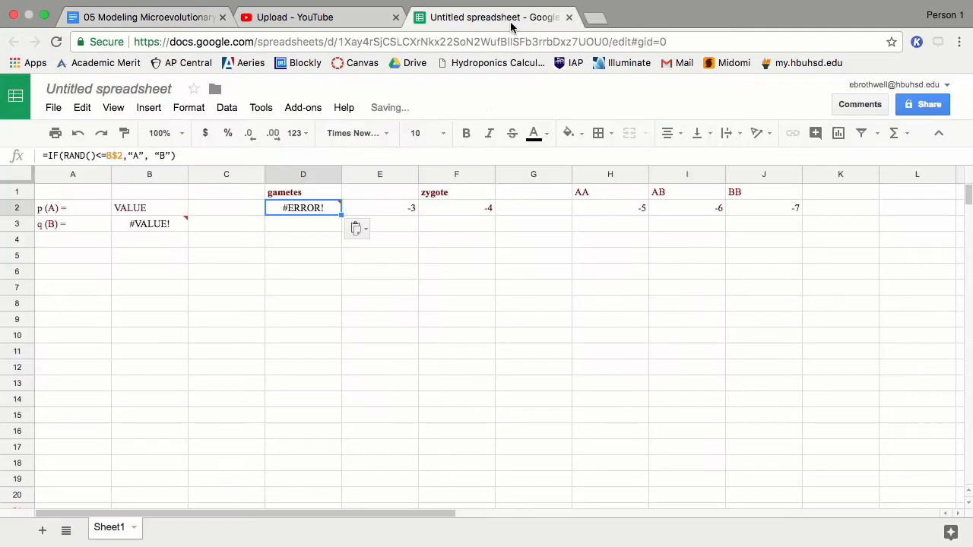
pyautogui.click(386, 212)
pyautogui.hotkey('ctrl', 'v')
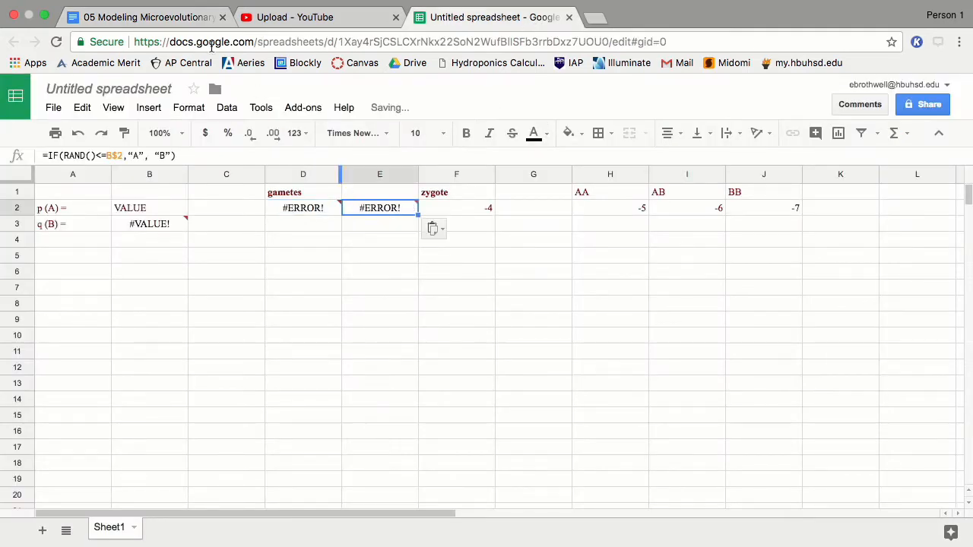
# Step: Paste =CONCATENATE(D2,E2) into F2 to form the zygote
pyautogui.click(129, 17)
pyautogui.moveTo(214, 433); pyautogui.dragTo(325, 433)
pyautogui.hotkey('ctrl', 'c')
pyautogui.click(545, 26)
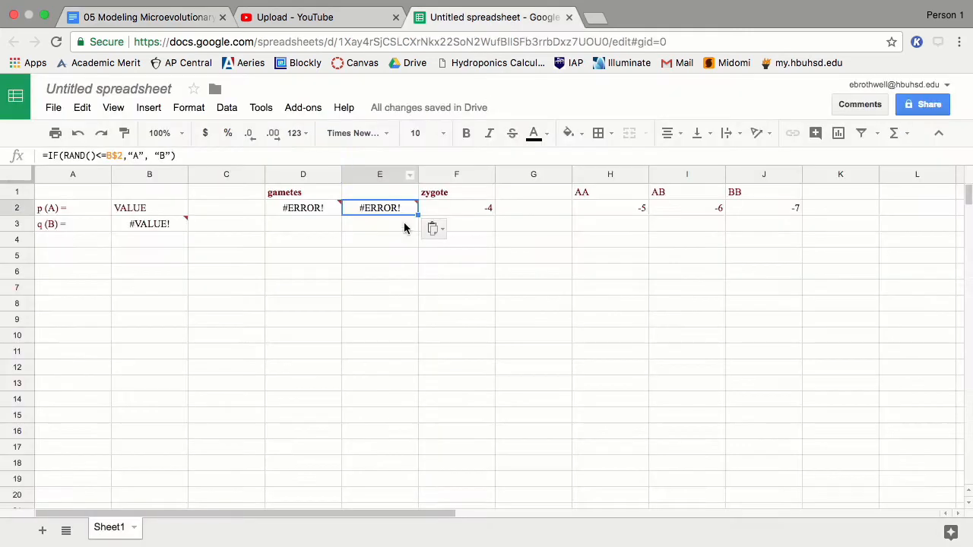
pyautogui.click(477, 199)
pyautogui.click(474, 204)
pyautogui.hotkey('ctrl', 'v')
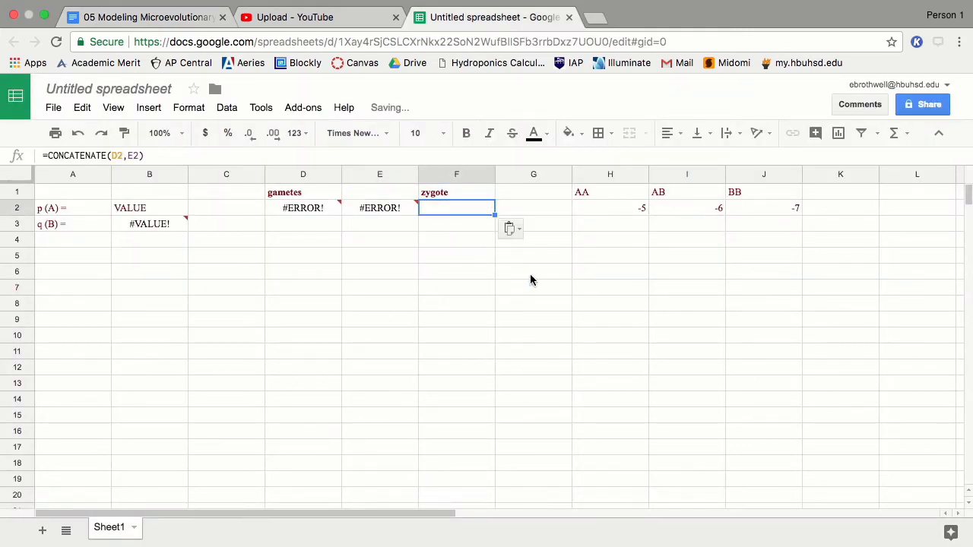
pyautogui.click(152, 16)
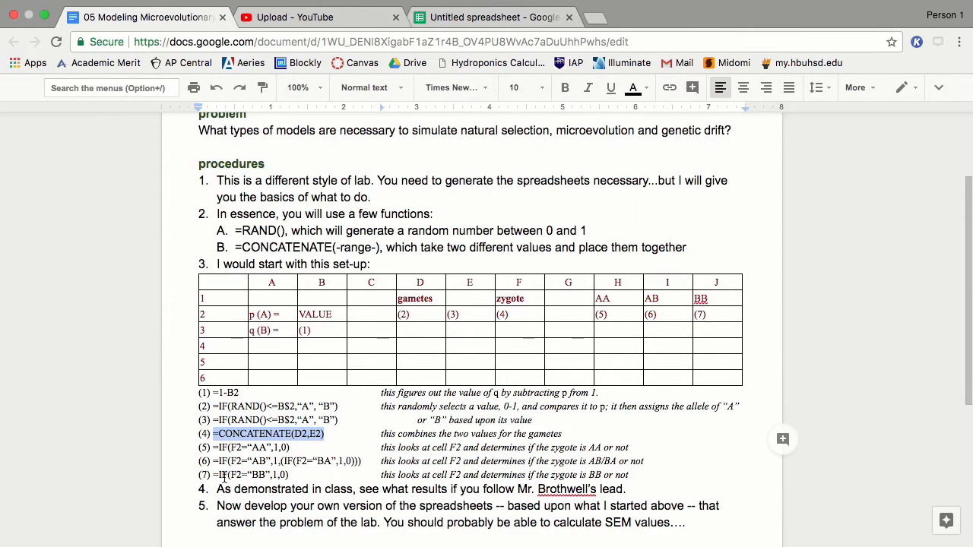
pyautogui.moveTo(213, 446); pyautogui.dragTo(290, 449)
pyautogui.hotkey('ctrl', 'c')
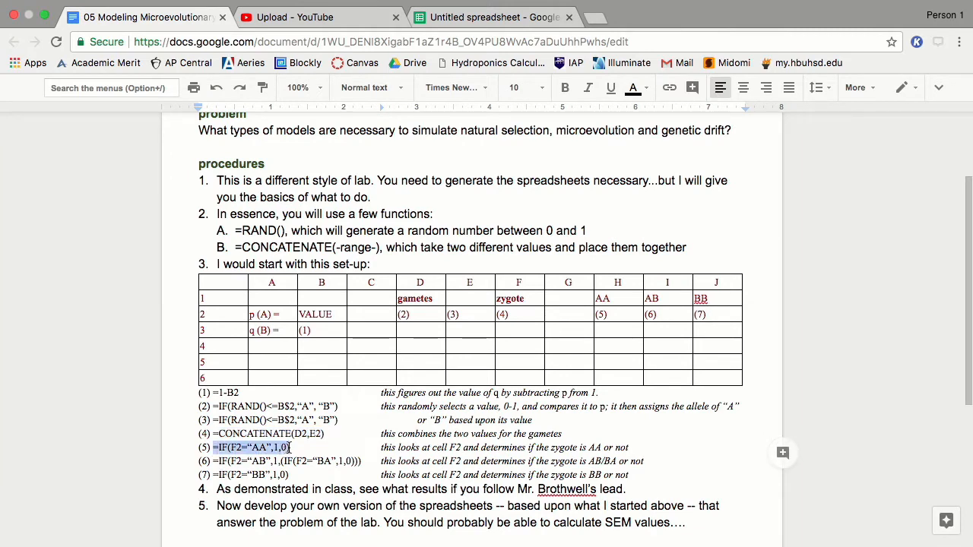
# Step: Paste the AA and AB check formulas into H2 and I2
pyautogui.click(490, 16)
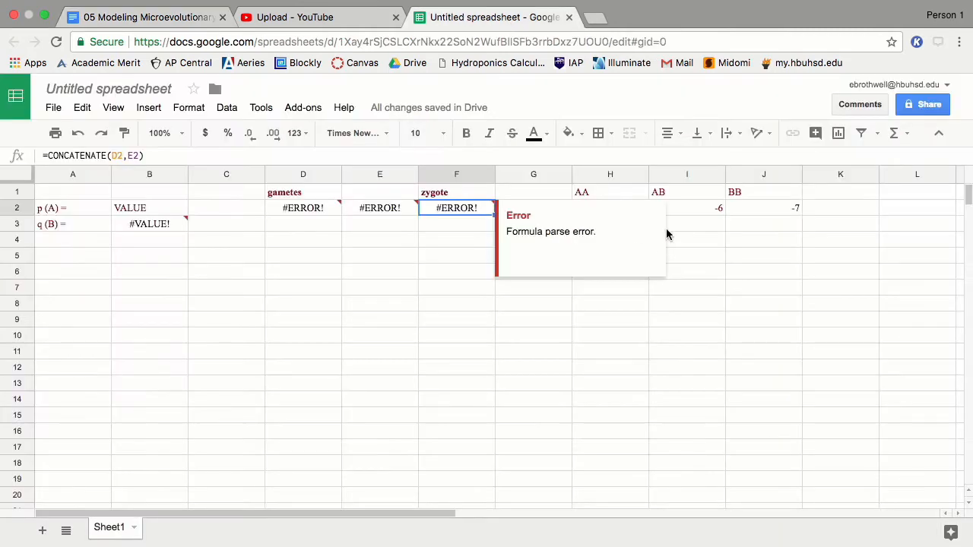
pyautogui.click(653, 212)
pyautogui.moveTo(569, 204); pyautogui.dragTo(616, 209)
pyautogui.click(652, 210)
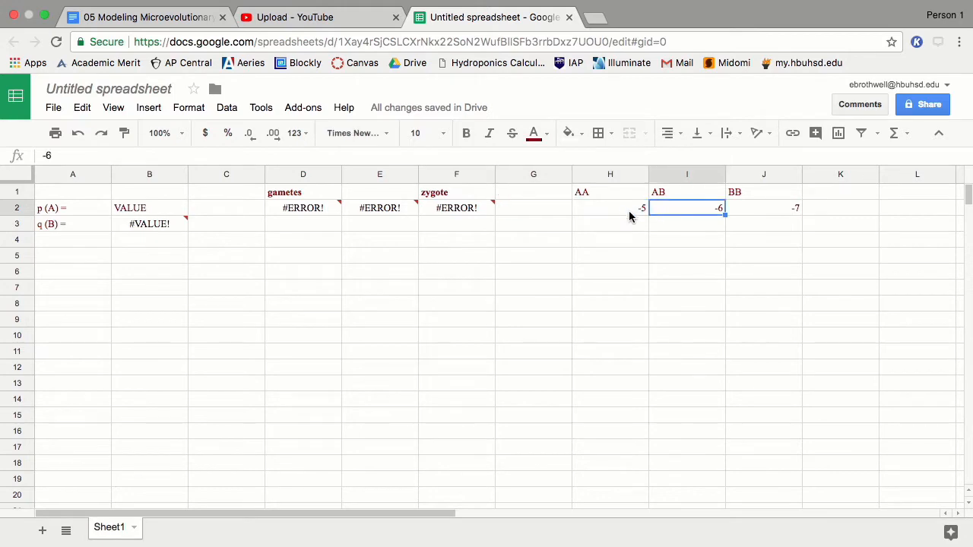
pyautogui.click(629, 210)
pyautogui.hotkey('ctrl', 'v')
pyautogui.click(140, 16)
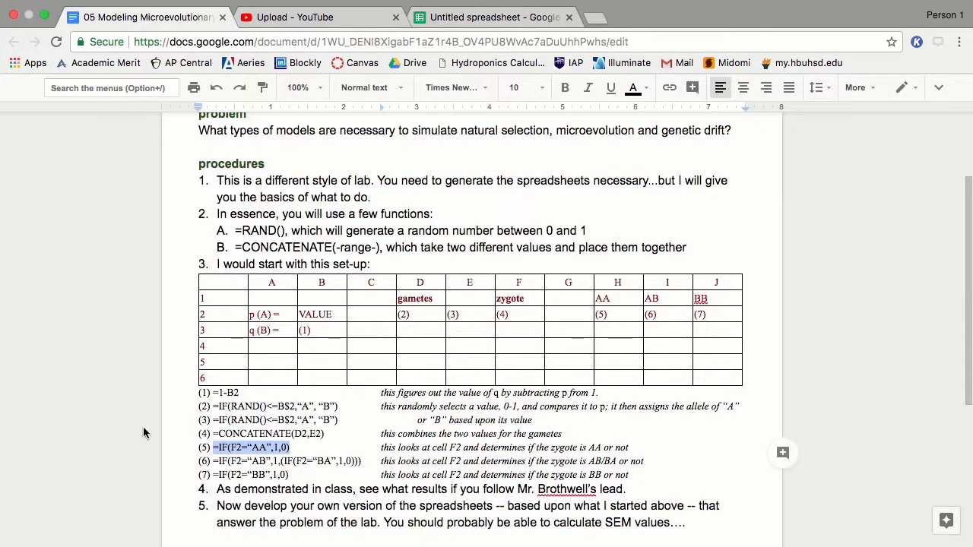
pyautogui.moveTo(214, 461); pyautogui.dragTo(363, 462)
pyautogui.hotkey('ctrl', 'c')
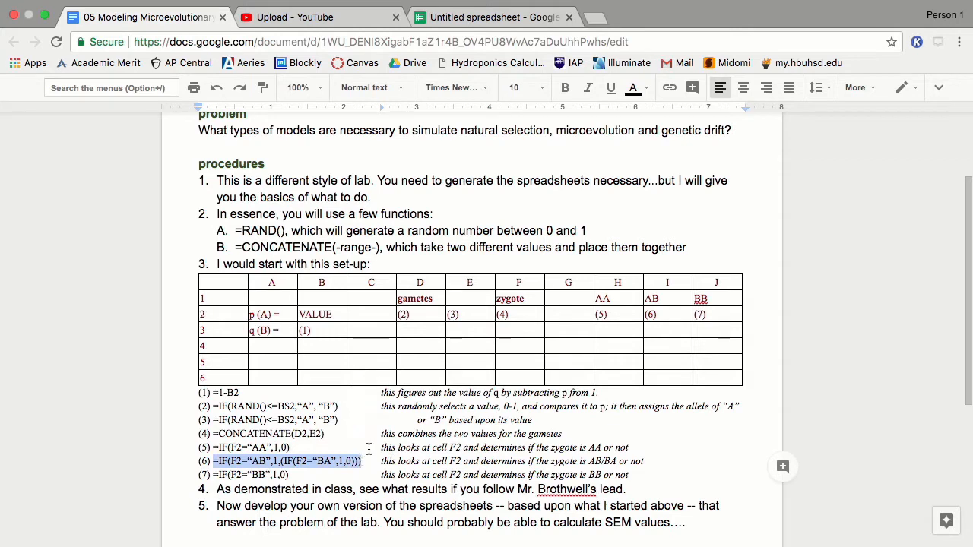
pyautogui.click(471, 16)
pyautogui.press('Right')
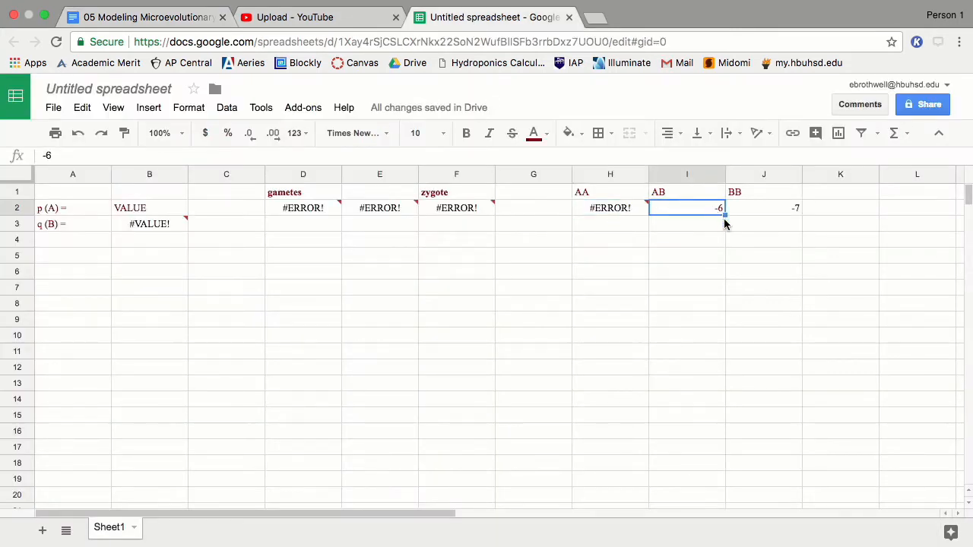
pyautogui.hotkey('ctrl', 'v')
# Step: Copy formula (7) from the lab document and paste the BB check into J2
pyautogui.click(161, 20)
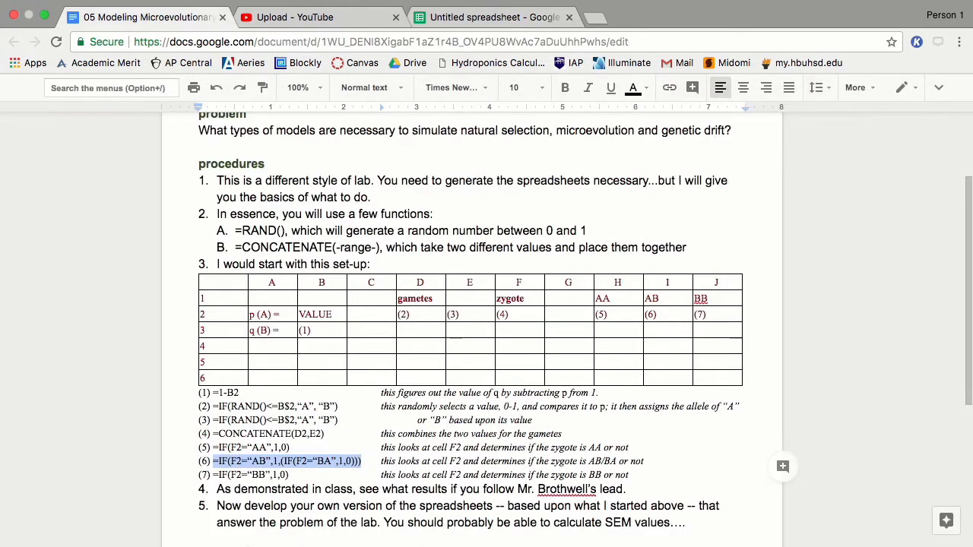
pyautogui.click(214, 475)
pyautogui.moveTo(214, 475); pyautogui.dragTo(290, 475)
pyautogui.press('super+c')
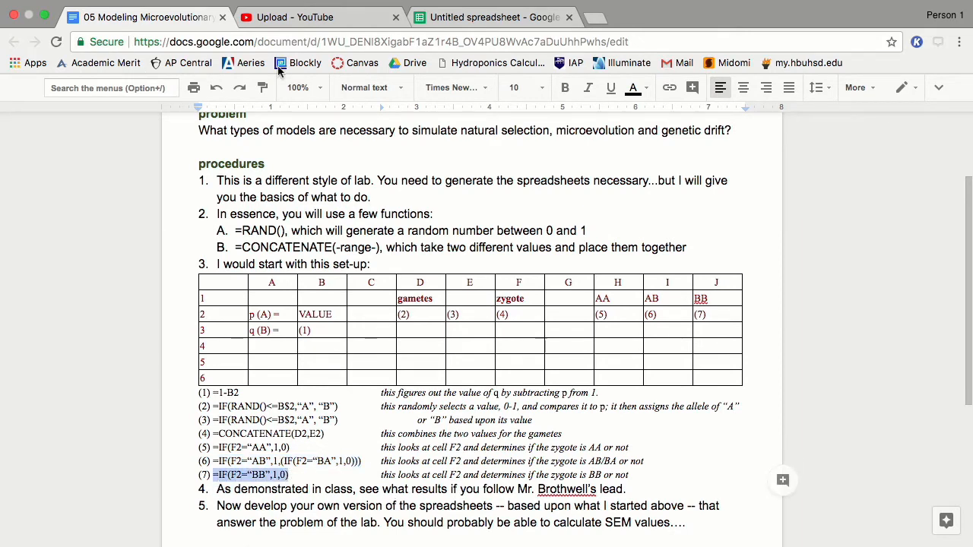
pyautogui.click(445, 23)
pyautogui.click(698, 225)
pyautogui.click(740, 209)
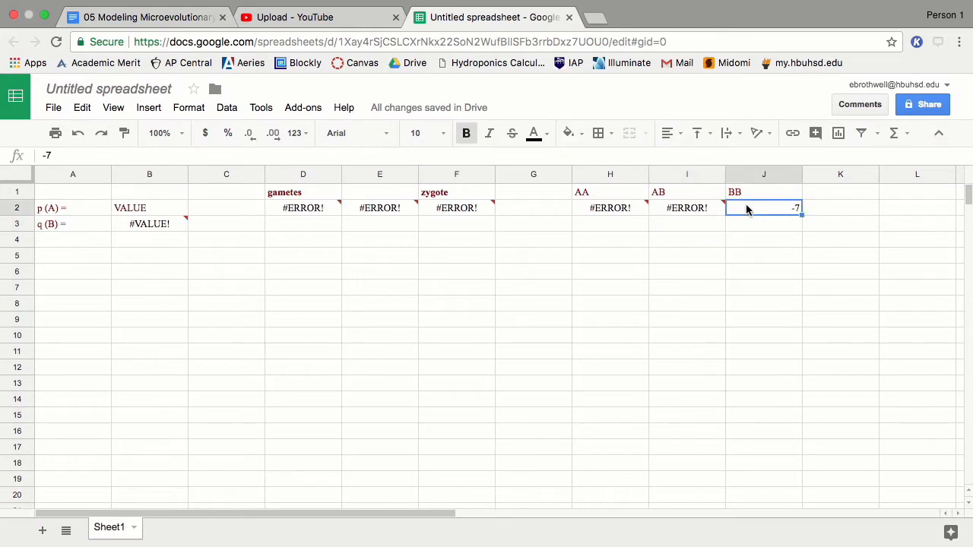
pyautogui.press('super+v')
pyautogui.click(762, 287)
pyautogui.click(146, 209)
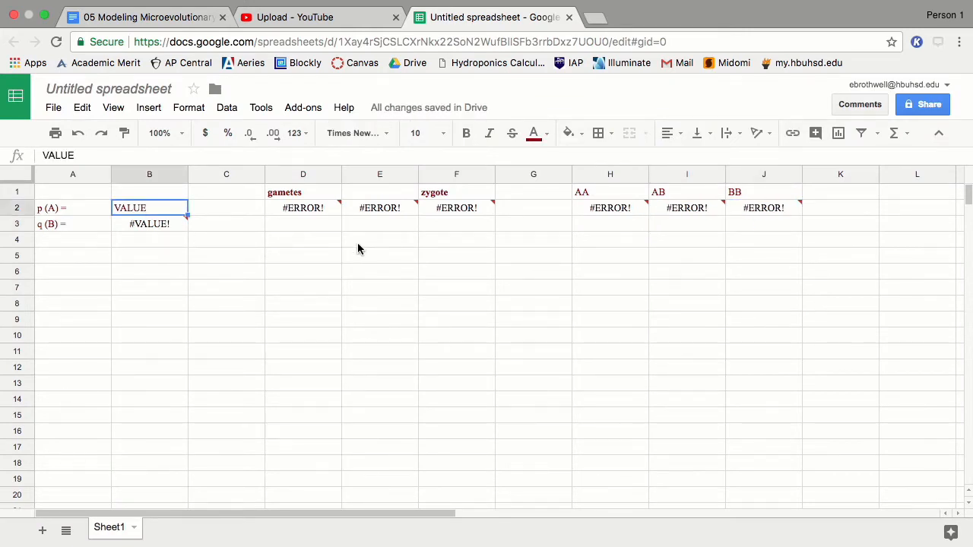
# Step: Set p in B2 to 0.5 and remove a stray space in D2's formula
pyautogui.write('.5')
pyautogui.press('Return')
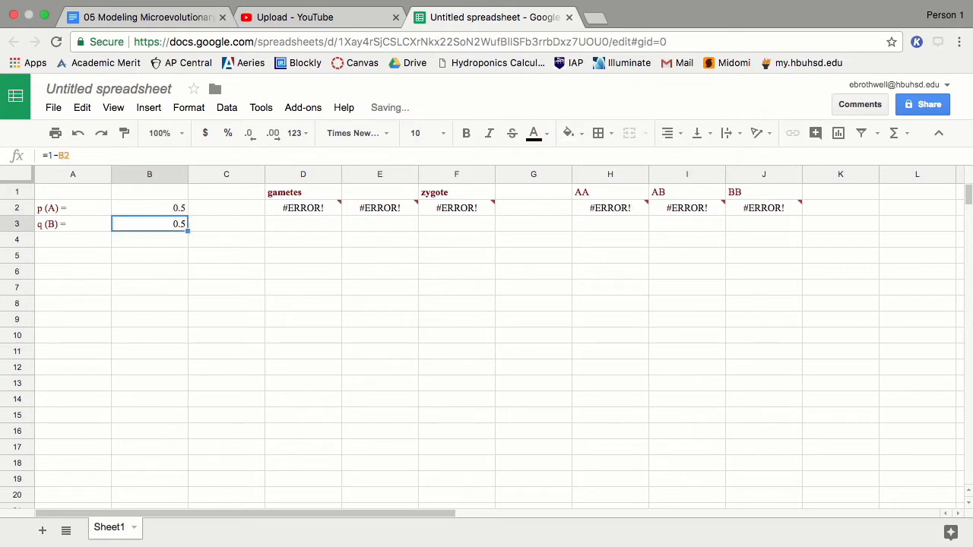
pyautogui.click(287, 208)
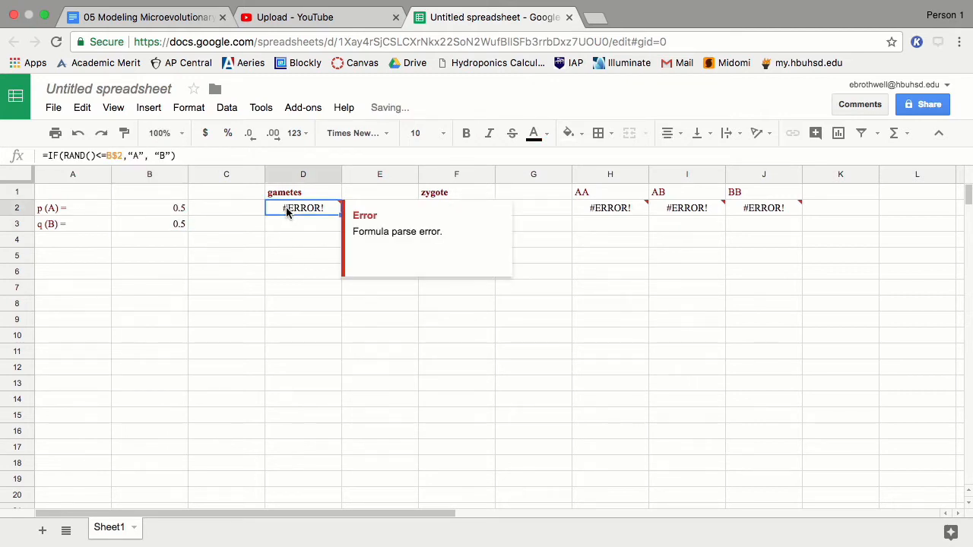
pyautogui.click(155, 156)
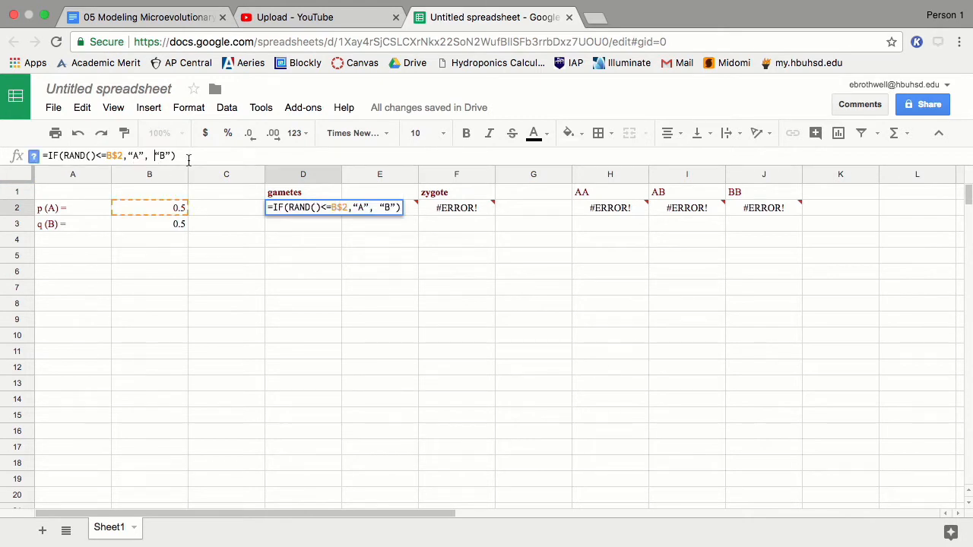
pyautogui.press('BackSpace')
pyautogui.press('Return')
pyautogui.click(311, 209)
# Step: Compare the D2 and E2 gamete formulas against the lab instructions
pyautogui.click(185, 156)
pyautogui.click(344, 209)
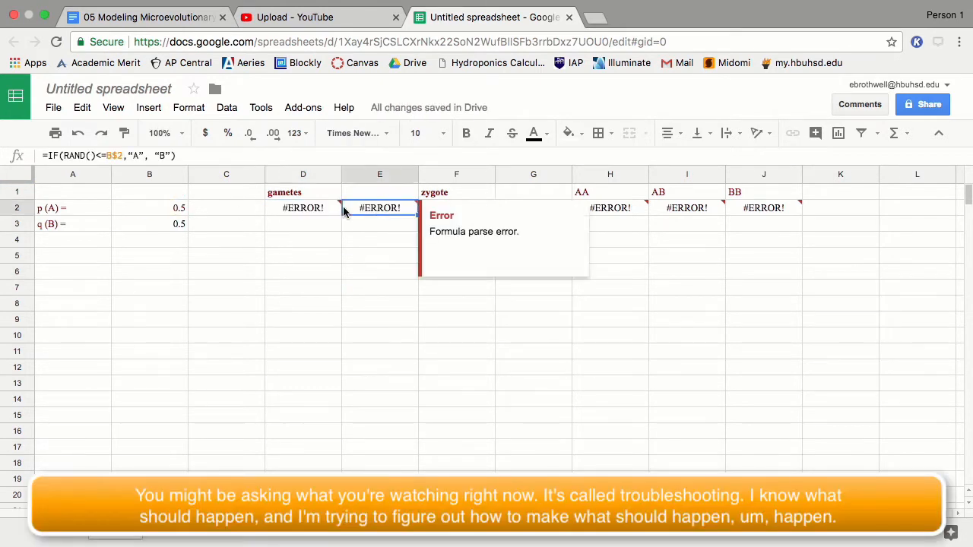
pyautogui.click(327, 209)
pyautogui.doubleClick(287, 204)
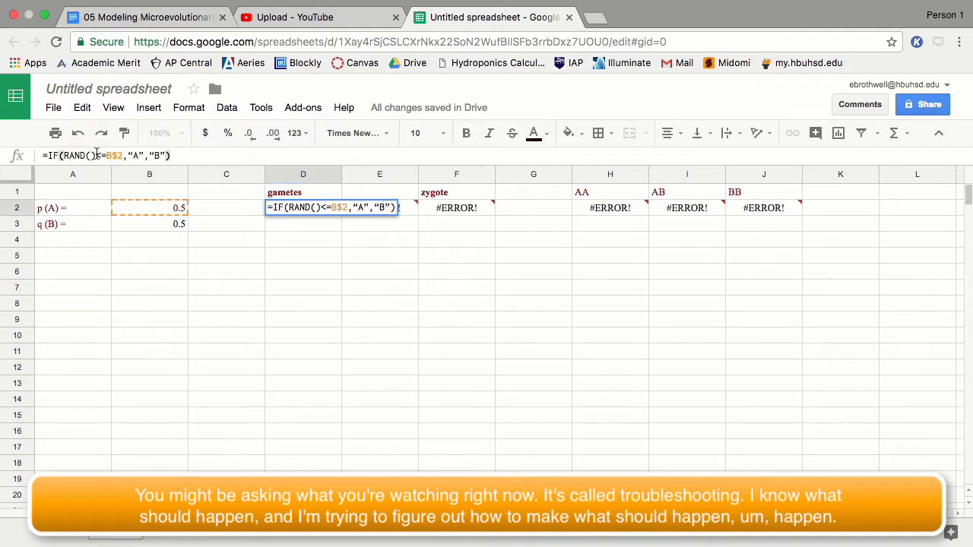
pyautogui.click(187, 20)
pyautogui.click(492, 18)
pyautogui.doubleClick(380, 209)
pyautogui.click(304, 209)
pyautogui.click(181, 21)
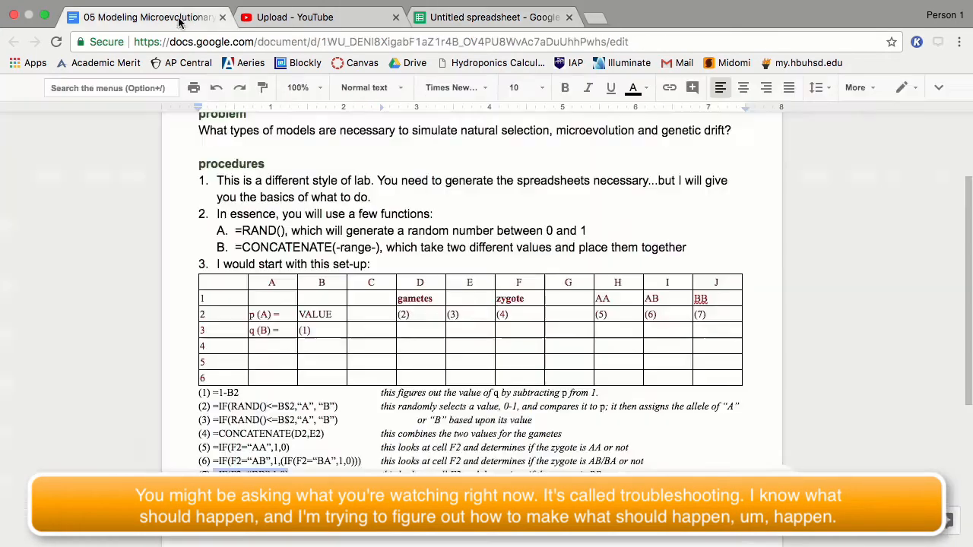
pyautogui.click(494, 19)
# Step: Retype D2 as =IF(RAND()<=$B2,"A","B") with straight quotes
pyautogui.click(139, 156)
pyautogui.write('1')
pyautogui.press('Return')
pyautogui.click(308, 208)
pyautogui.click(140, 156)
pyautogui.press('BackSpace')
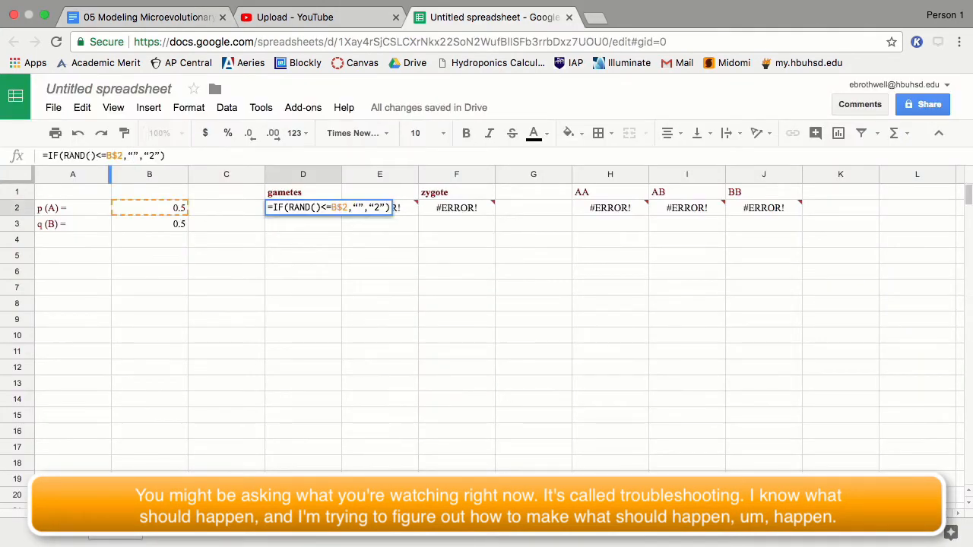
pyautogui.write('A')
pyautogui.press('Escape')
pyautogui.write('=IF(RAND()<=$')
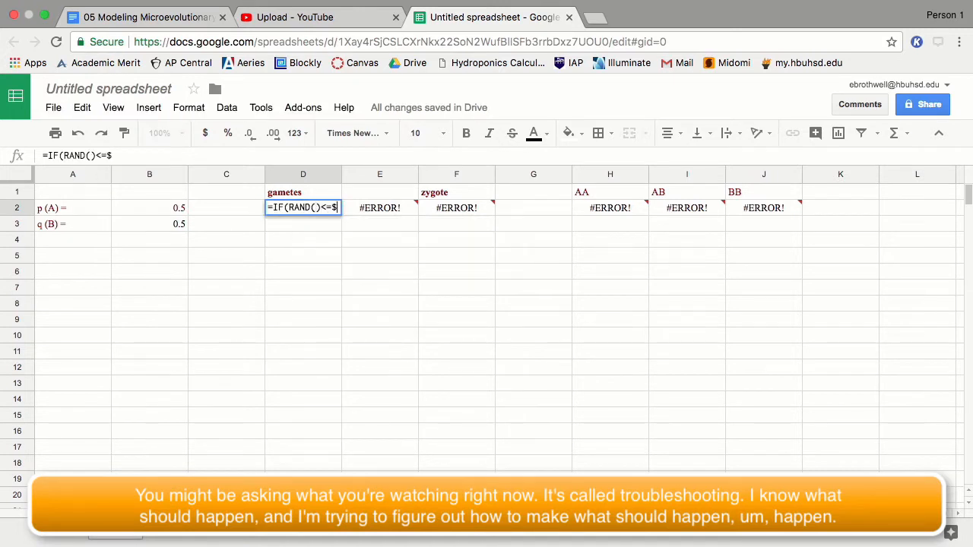
pyautogui.write('B2,"A","B")')
pyautogui.press('Return')
# Step: Copy D2's gamete formula into E2
pyautogui.press('Up')
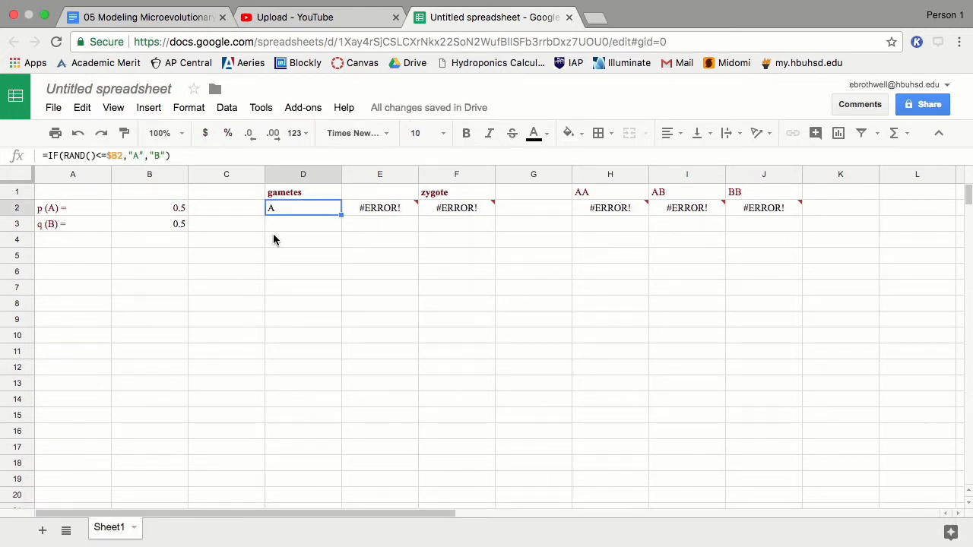
pyautogui.hotkey('ctrl', 'c')
pyautogui.click(372, 209)
pyautogui.hotkey('ctrl', 'v')
pyautogui.click(353, 225)
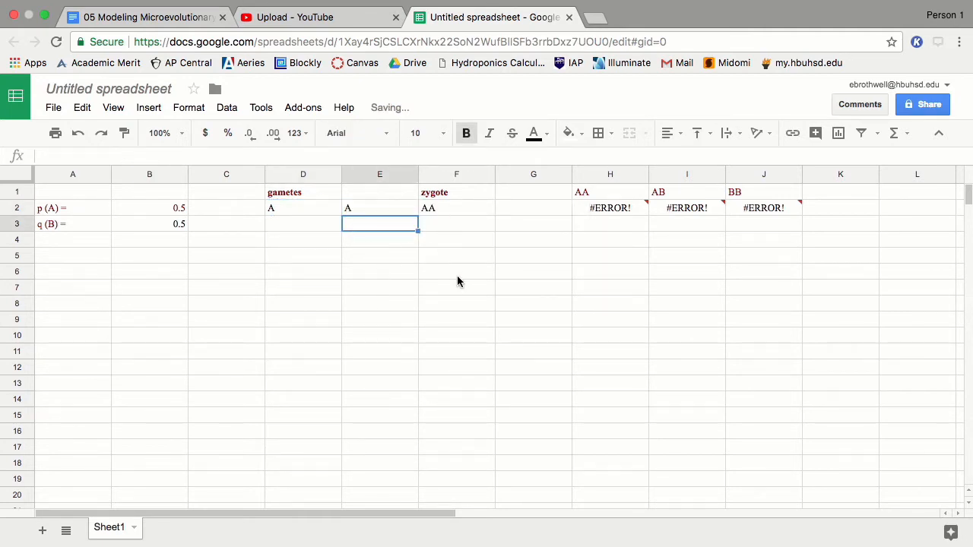
# Step: Check H2's error and start retyping its formula as =IF
pyautogui.click(634, 213)
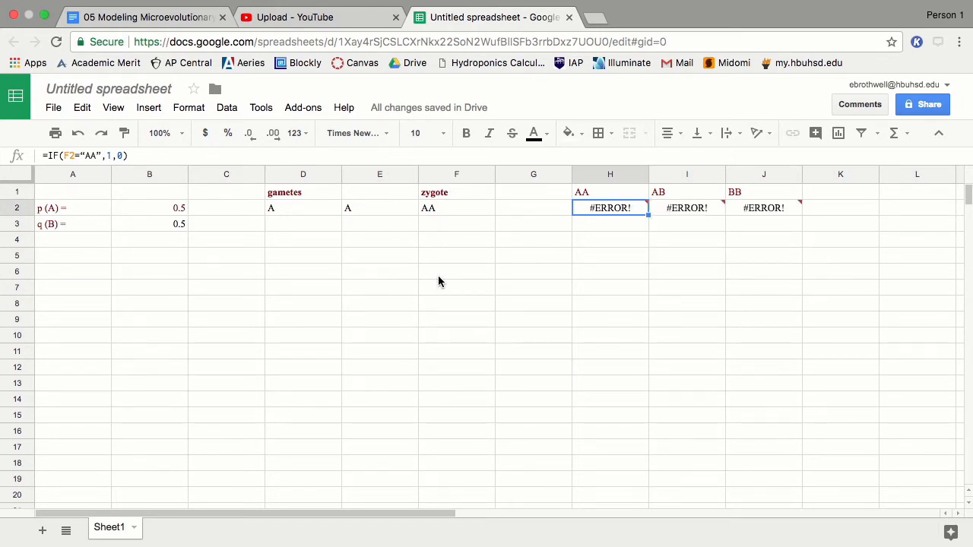
pyautogui.click(190, 155)
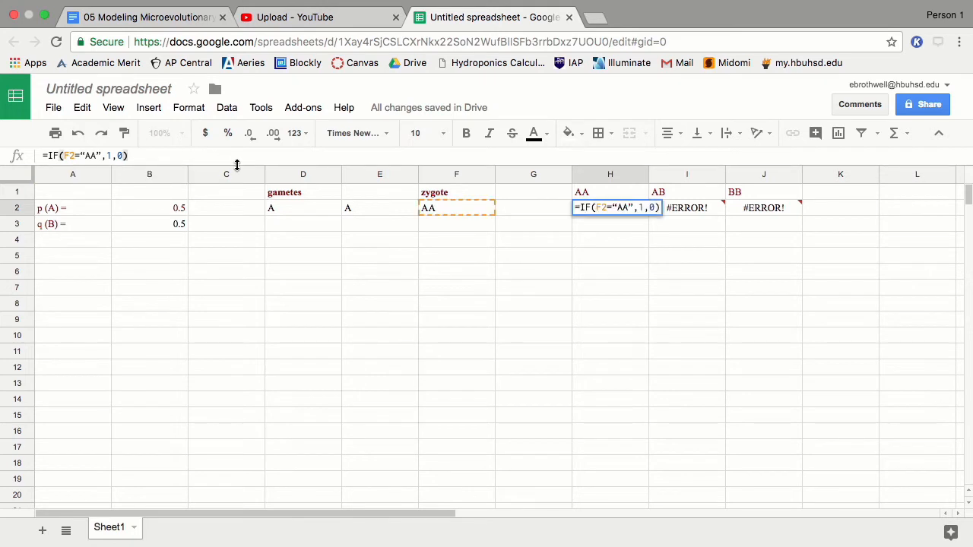
pyautogui.press('Return')
pyautogui.click(594, 211)
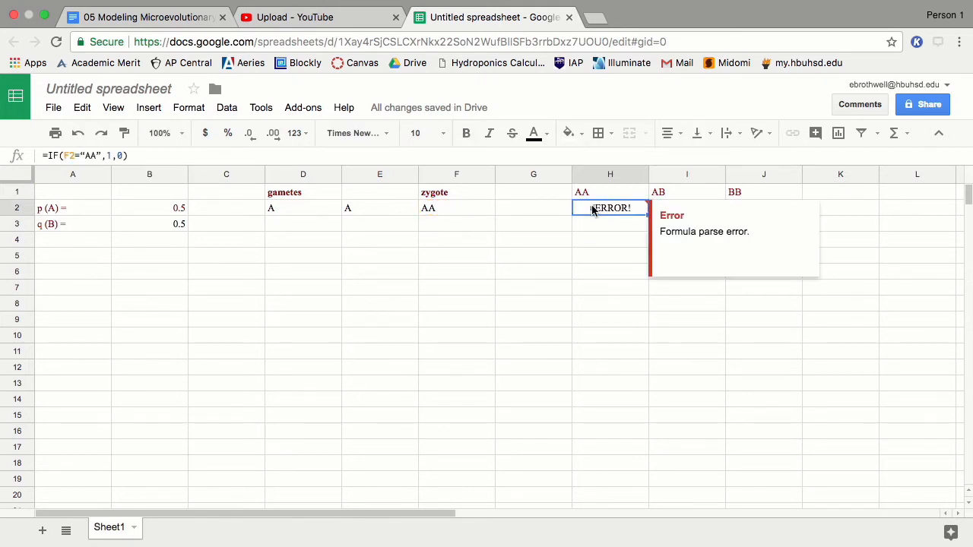
pyautogui.click(597, 225)
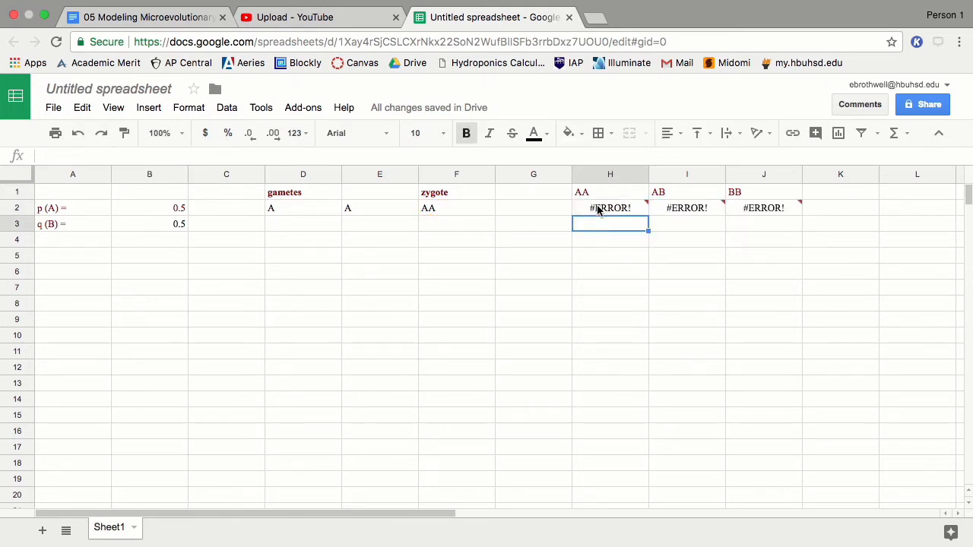
pyautogui.click(593, 209)
pyautogui.write('=IF(')
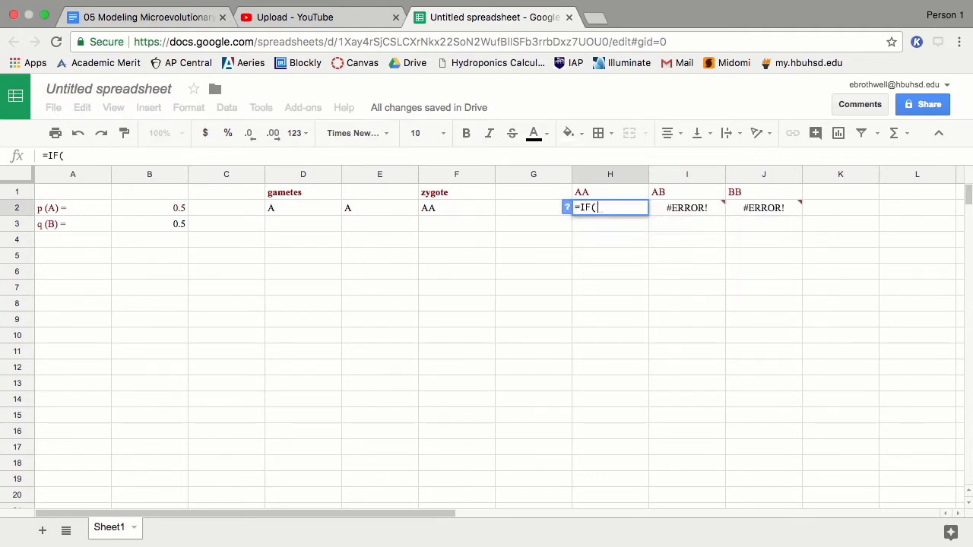
pyautogui.press('BackSpace')
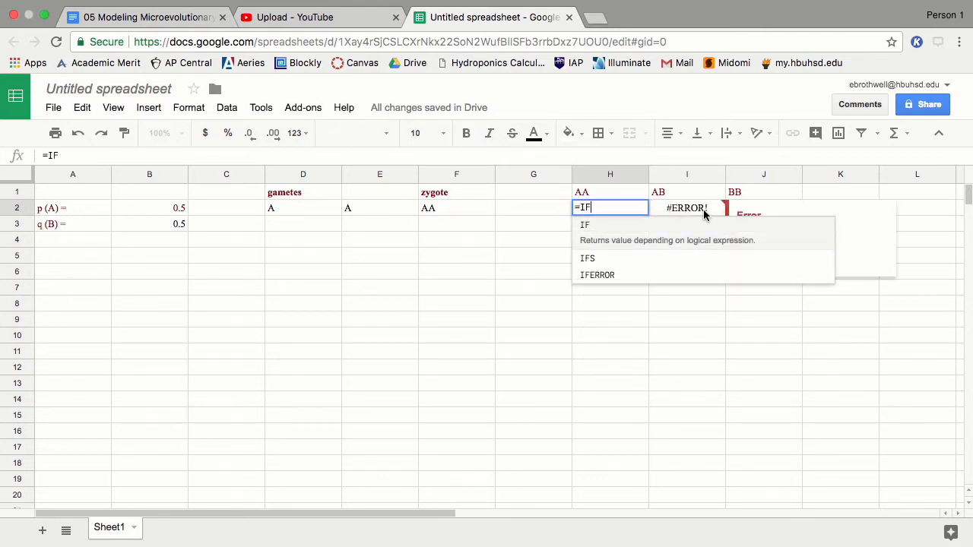
# Step: Complete H2 as =IF(F2="AA",1,0) so it returns 0 for zygote BA
pyautogui.click(681, 213)
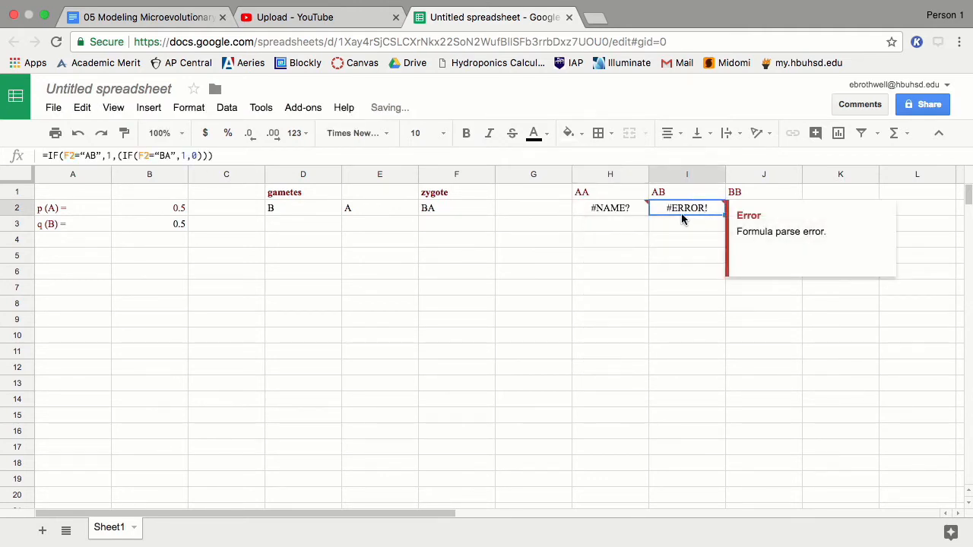
pyautogui.click(617, 210)
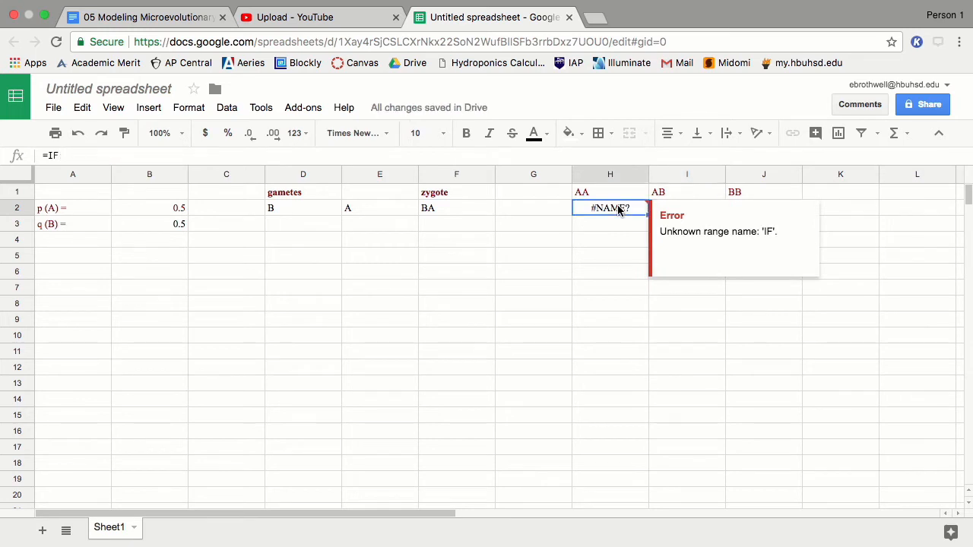
pyautogui.click(323, 152)
pyautogui.write('(F')
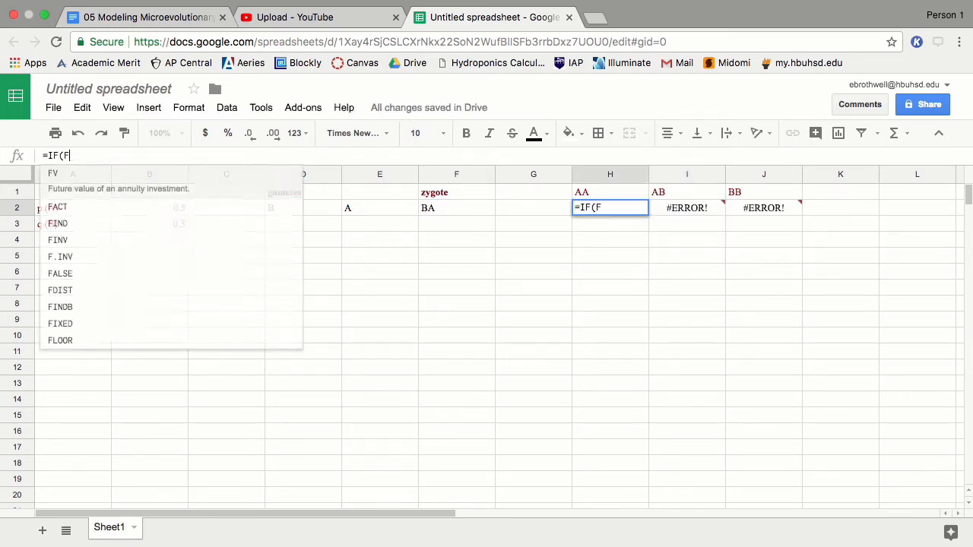
pyautogui.write('2="AA"')
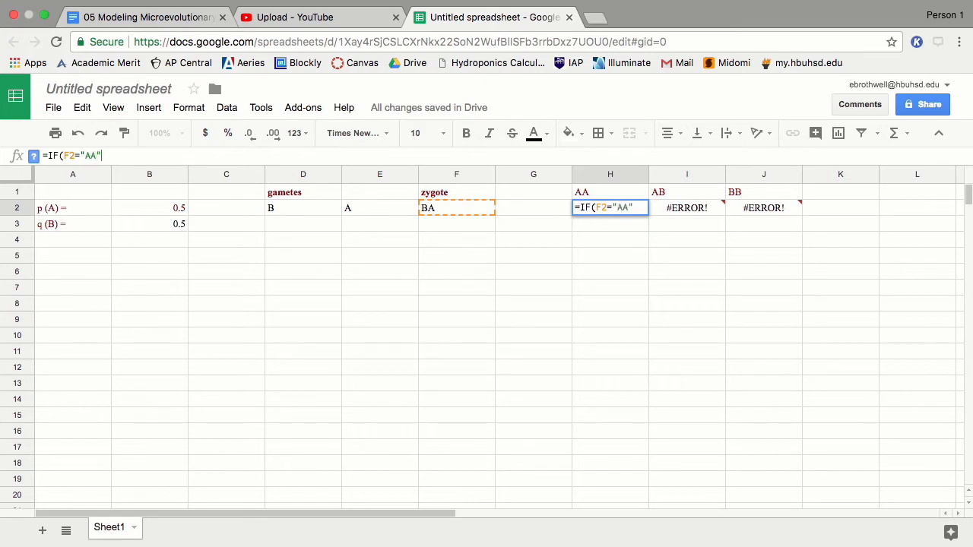
pyautogui.write(',1')
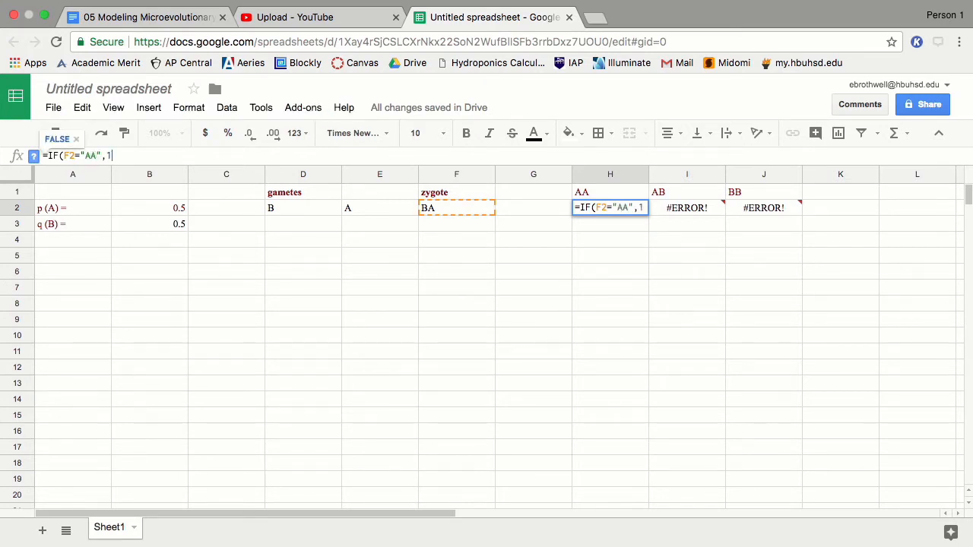
pyautogui.write(',0)')
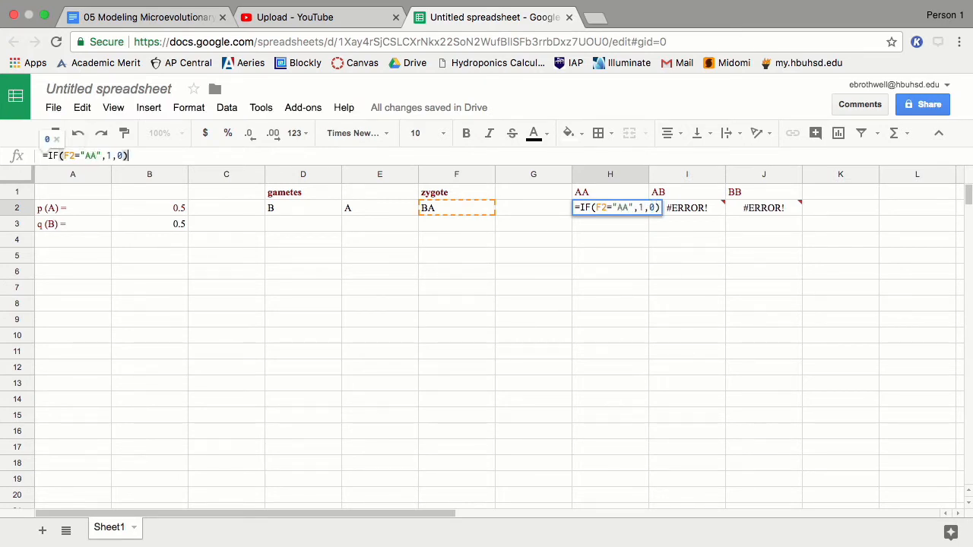
pyautogui.press('Return')
pyautogui.press('Up')
pyautogui.press('Right')
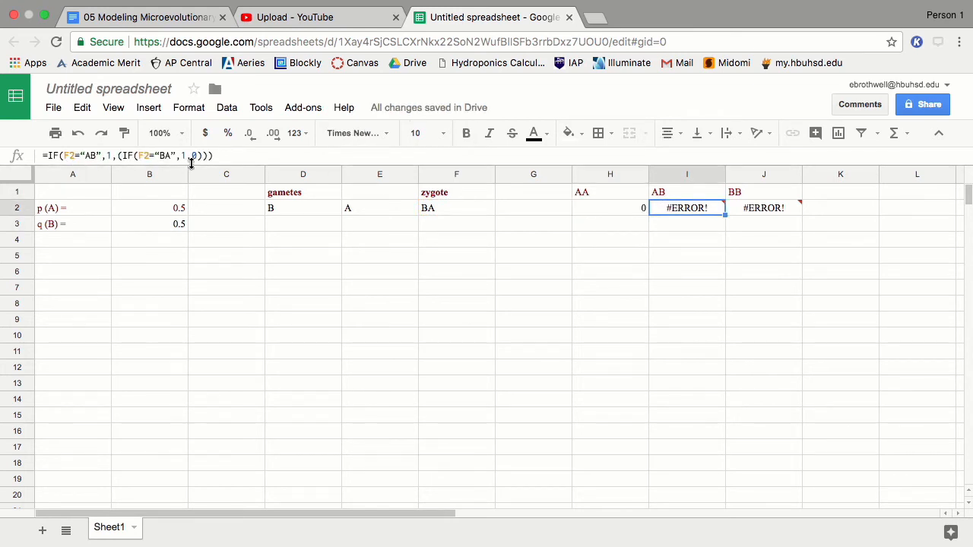
pyautogui.moveTo(213, 156); pyautogui.dragTo(49, 154)
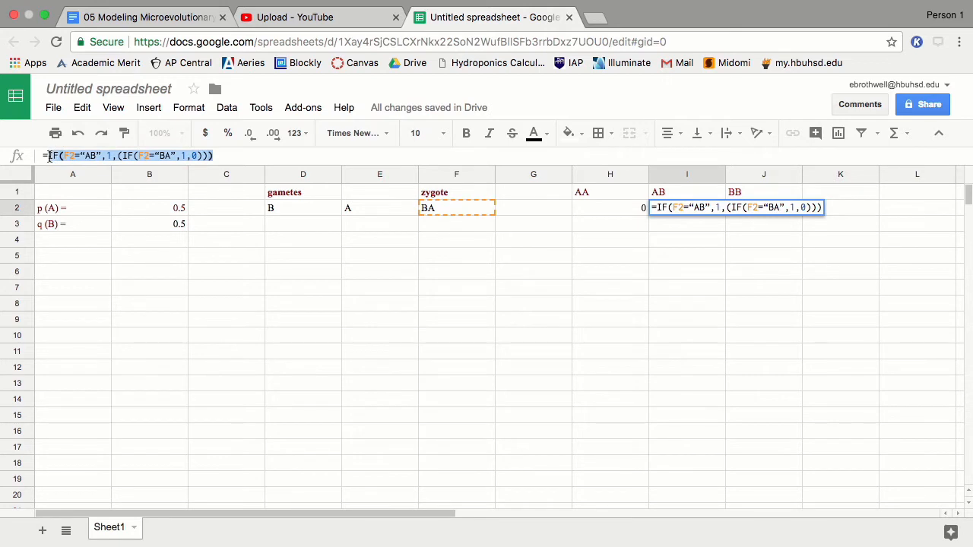
# Step: Clear I2 and re-enter the AB count formula
pyautogui.press('Down')
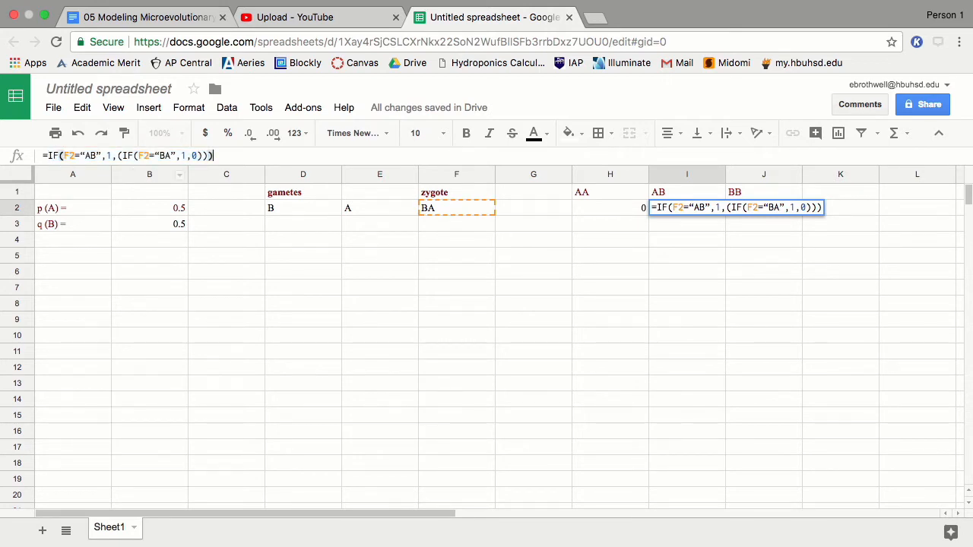
pyautogui.press('Up')
pyautogui.press('Return')
pyautogui.press('Up')
pyautogui.press('Delete')
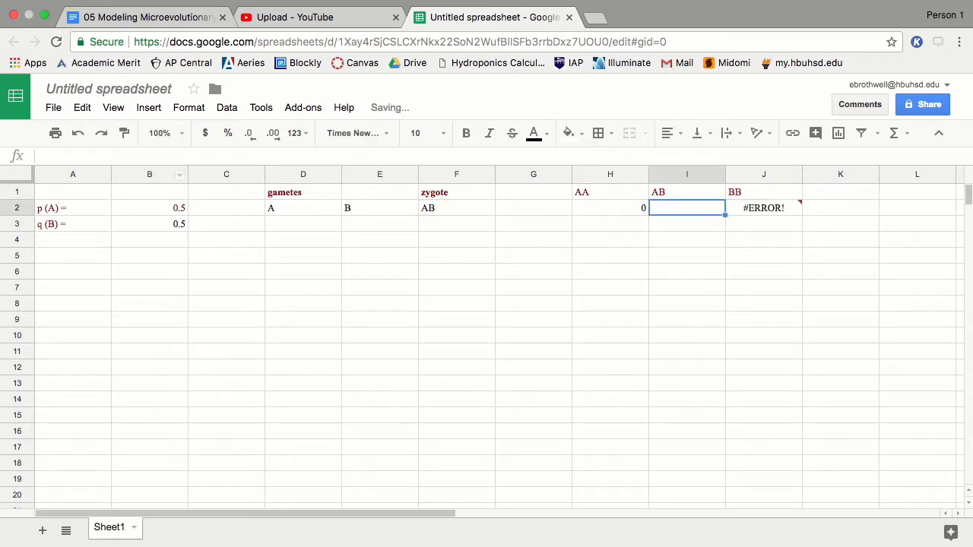
pyautogui.write('=')
pyautogui.press('super+v')
pyautogui.press('Return')
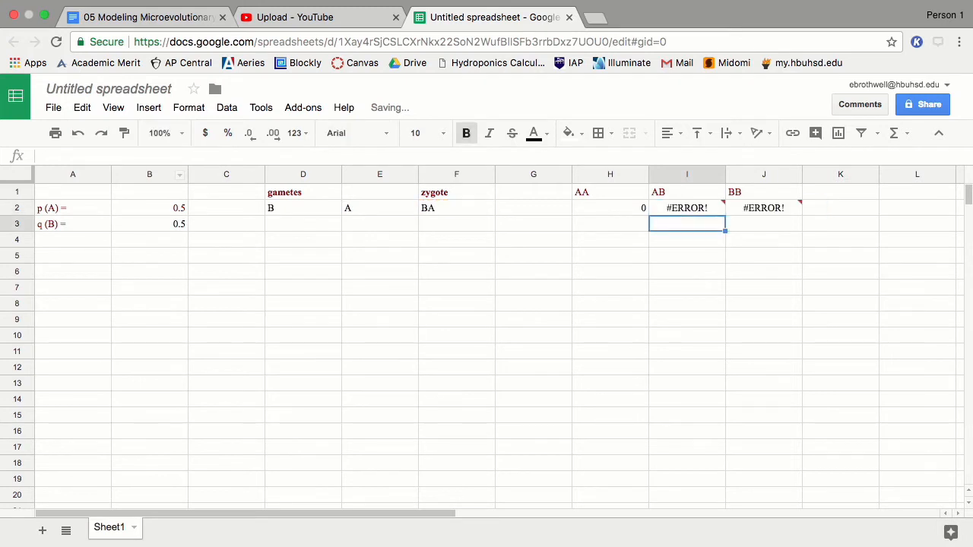
pyautogui.press('Up')
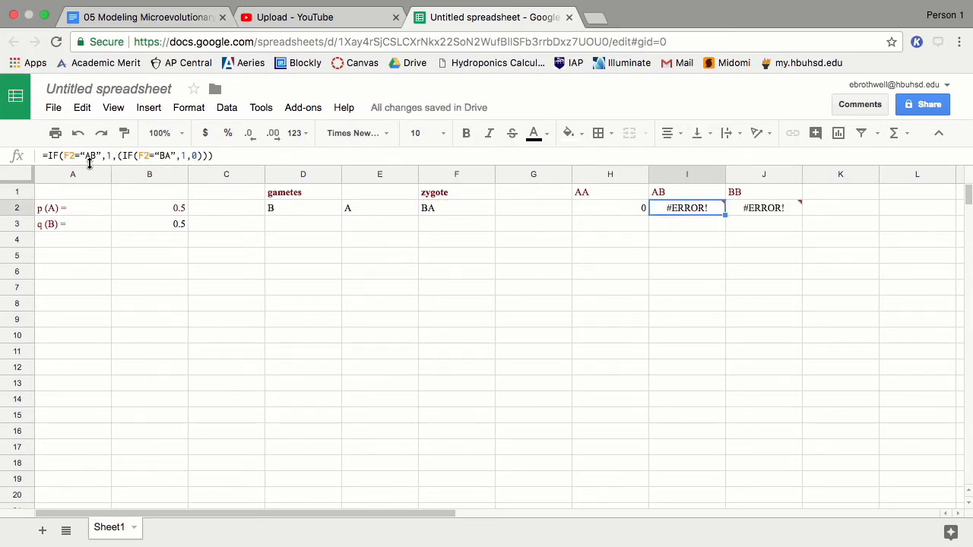
# Step: Replace the curly quotes around AB and BA in I2 with straight quotes
pyautogui.click(84, 156)
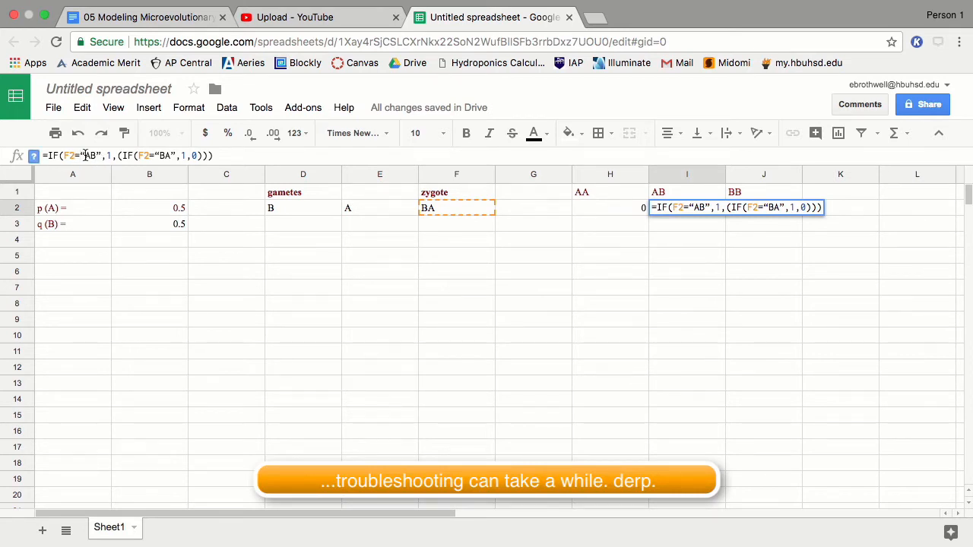
pyautogui.press('BackSpace')
pyautogui.write('"')
pyautogui.press('Right')
pyautogui.press('Right')
pyautogui.press('Right')
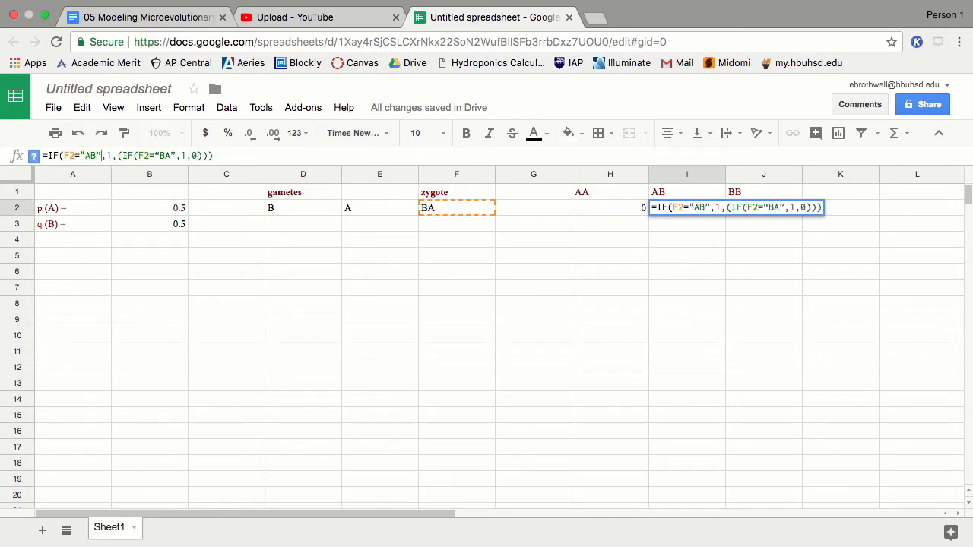
pyautogui.press('BackSpace')
pyautogui.write('"BA')
pyautogui.click(161, 156)
pyautogui.press('BackSpace')
pyautogui.write('"BA')
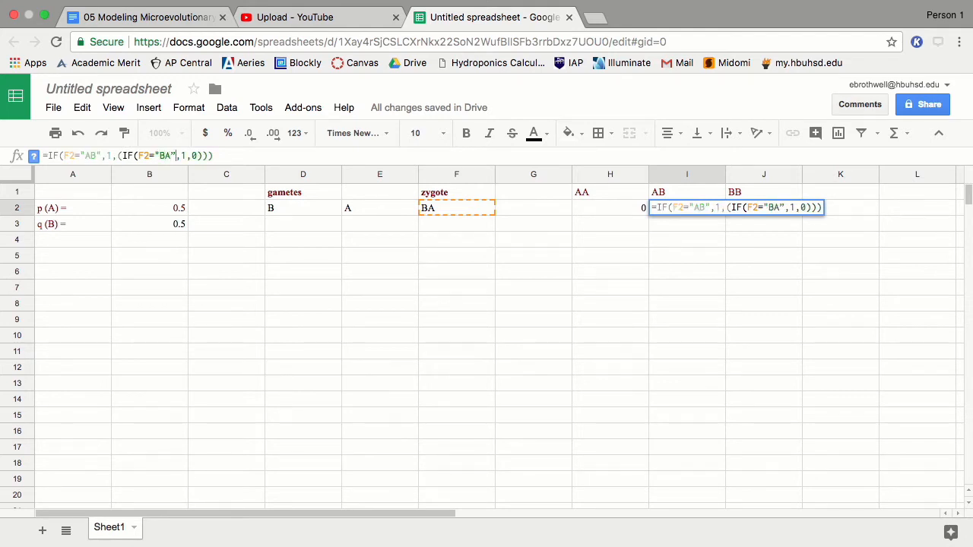
pyautogui.press('Return')
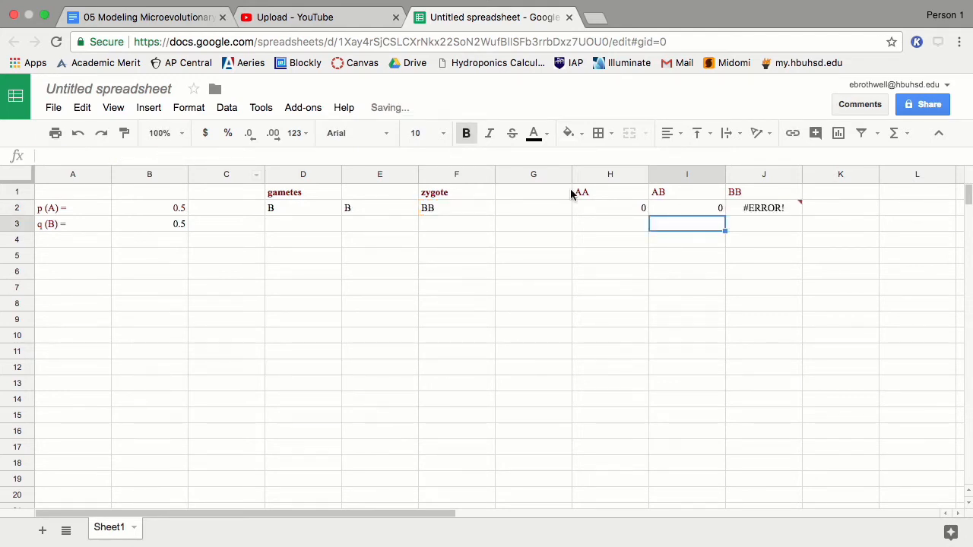
# Step: Replace the curly quotes around BB in J2's formula with straight quotes
pyautogui.click(753, 209)
pyautogui.click(86, 155)
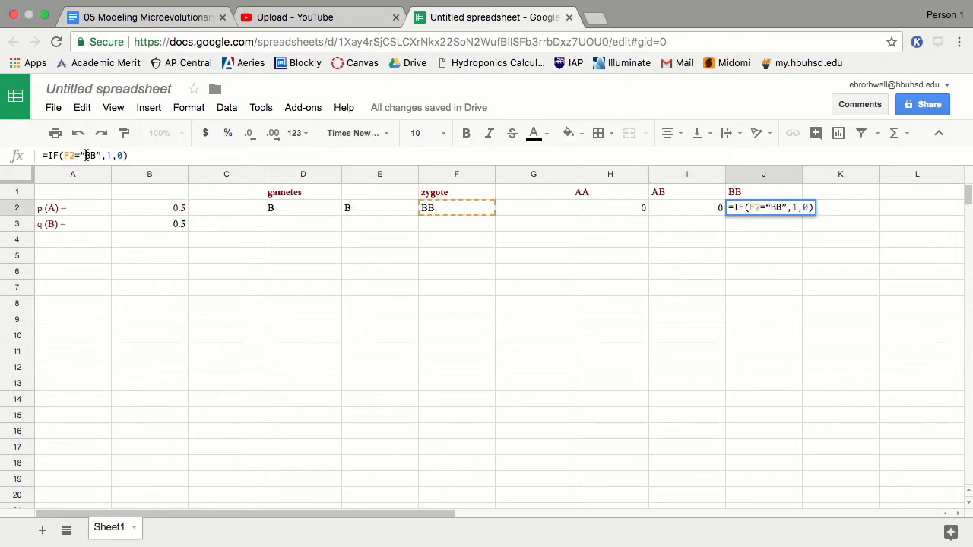
pyautogui.press('BackSpace')
pyautogui.write('"')
pyautogui.press('BackSpace')
pyautogui.write('"BB')
pyautogui.press('Return')
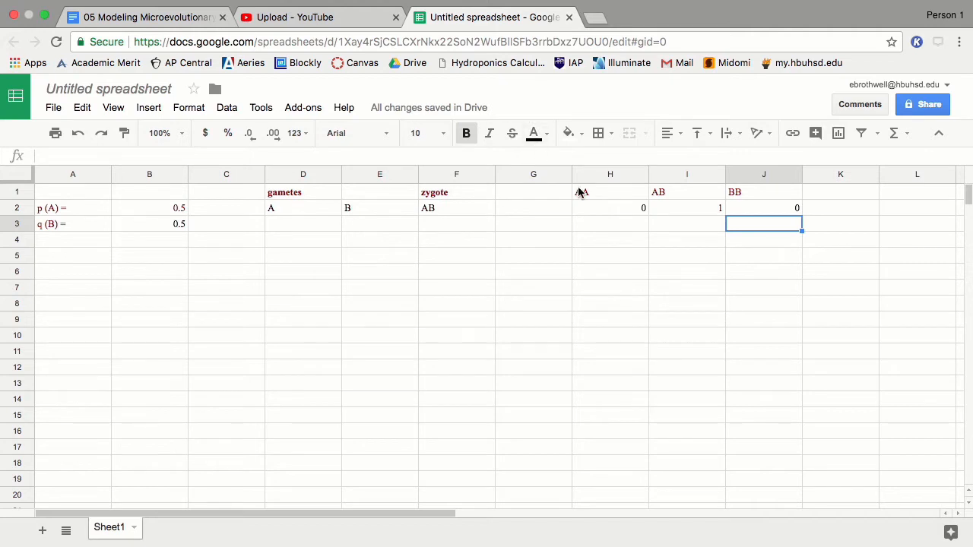
pyautogui.click(275, 209)
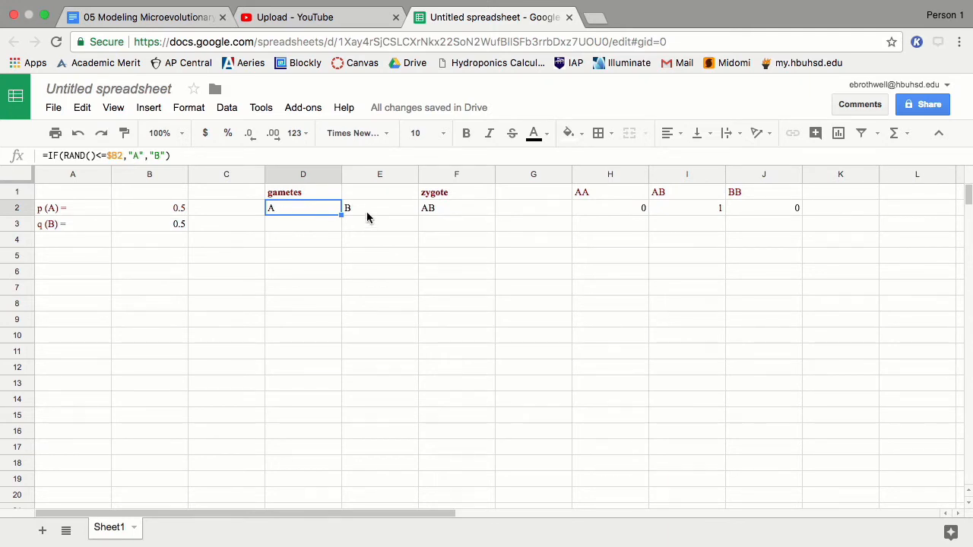
pyautogui.click(437, 207)
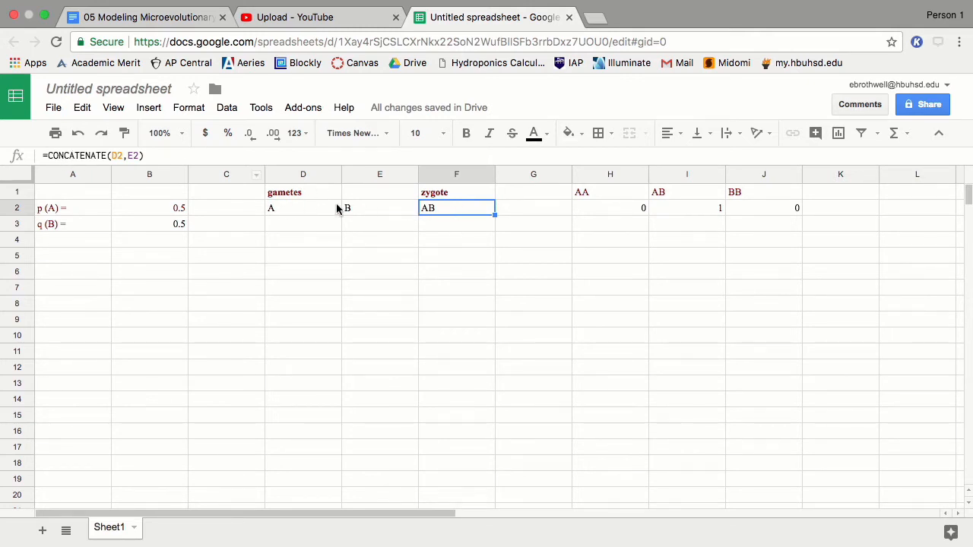
pyautogui.click(688, 210)
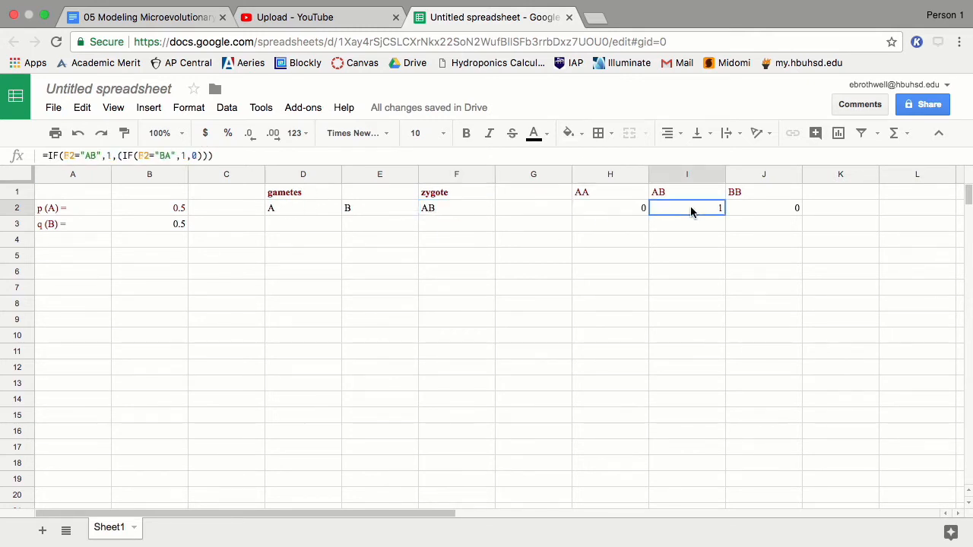
pyautogui.press('Right')
pyautogui.click(616, 212)
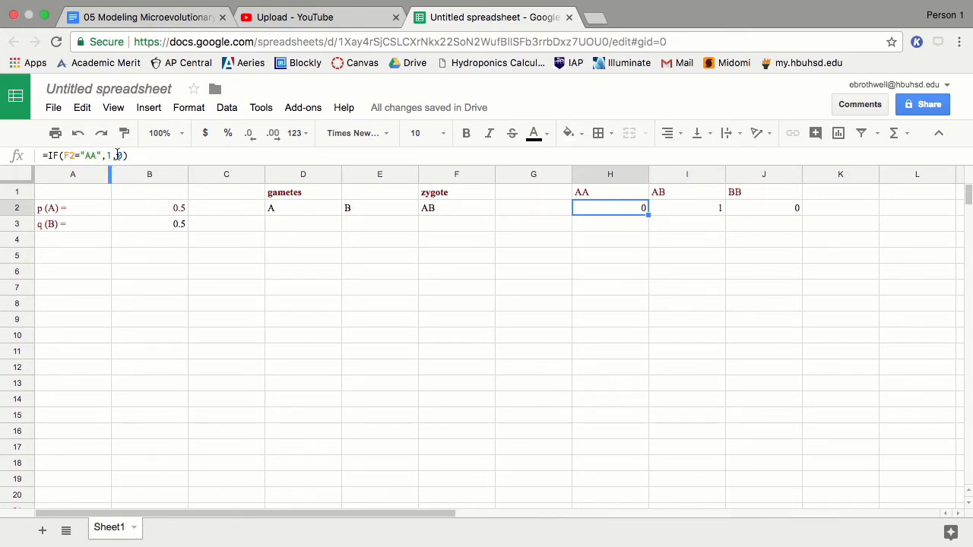
pyautogui.click(675, 206)
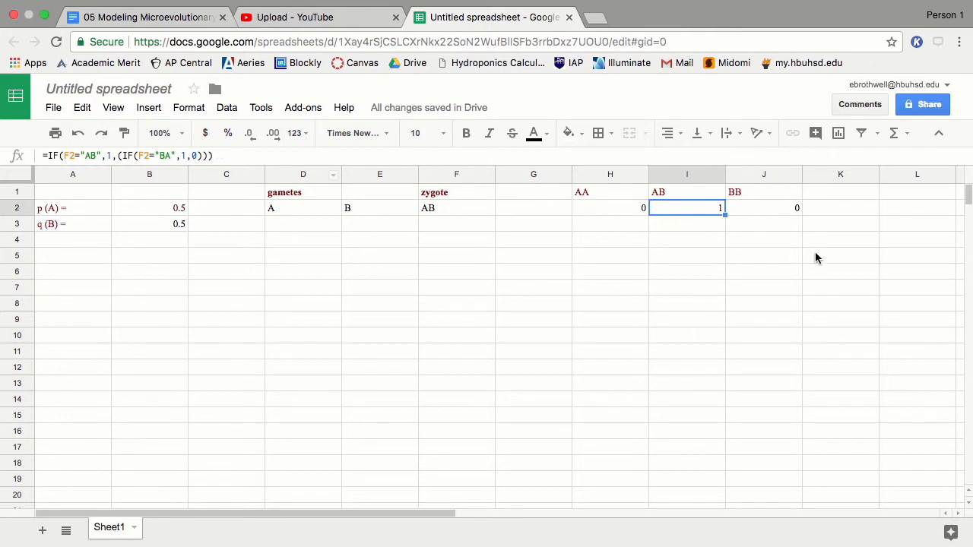
pyautogui.click(766, 211)
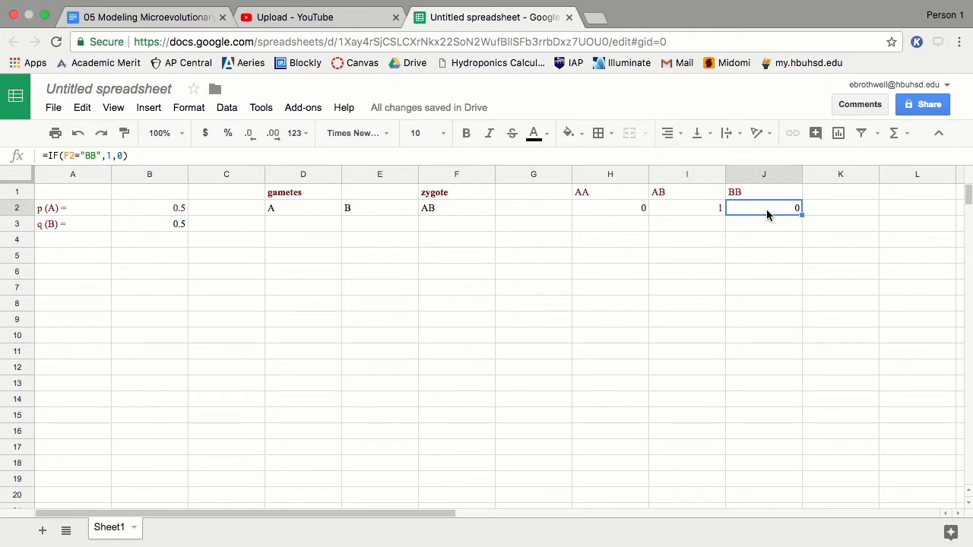
# Step: Fill the D2:J2 formulas down to row 17
pyautogui.moveTo(311, 212); pyautogui.dragTo(787, 454)
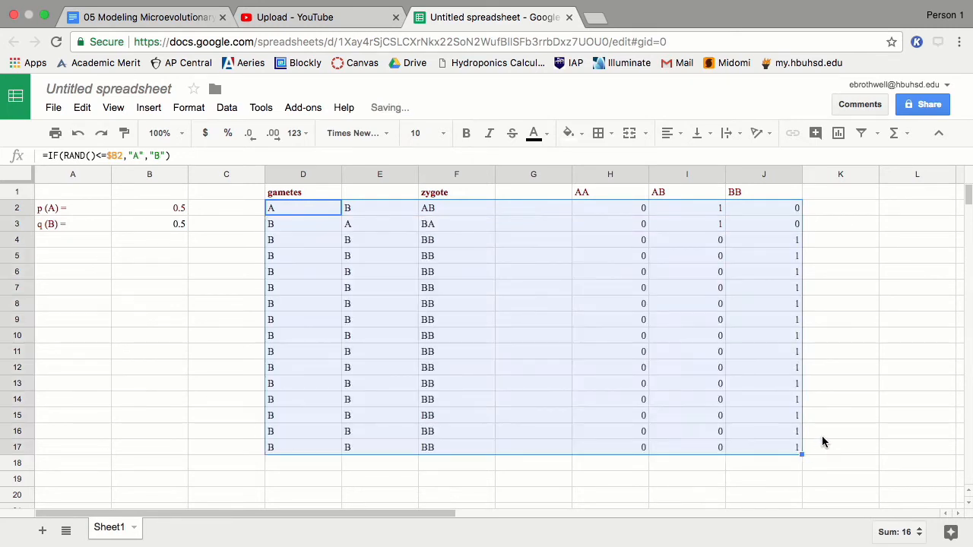
pyautogui.click(561, 335)
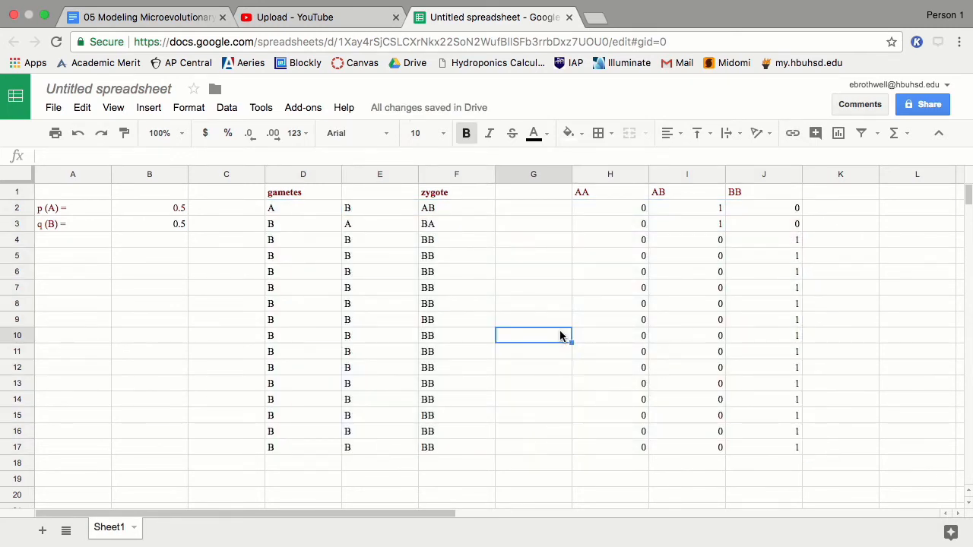
pyautogui.click(283, 227)
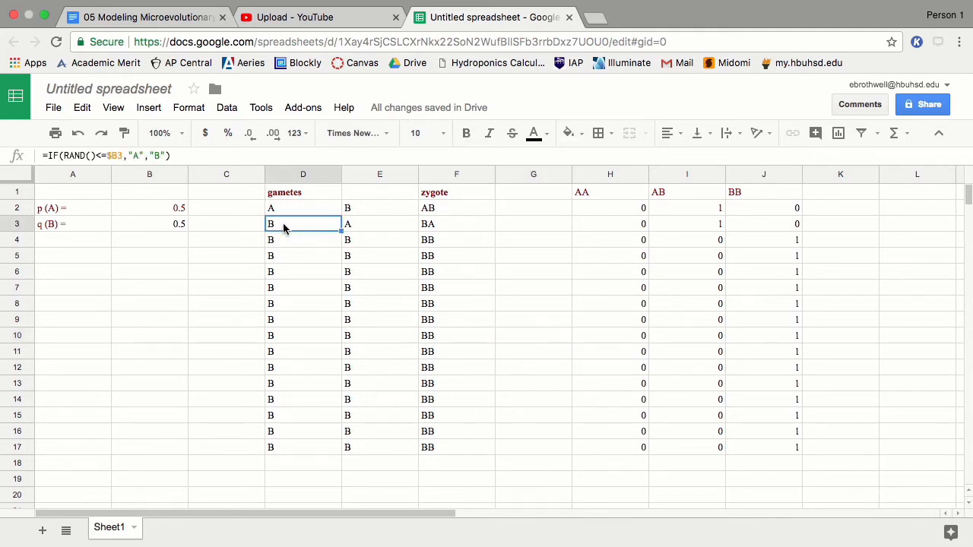
pyautogui.click(295, 214)
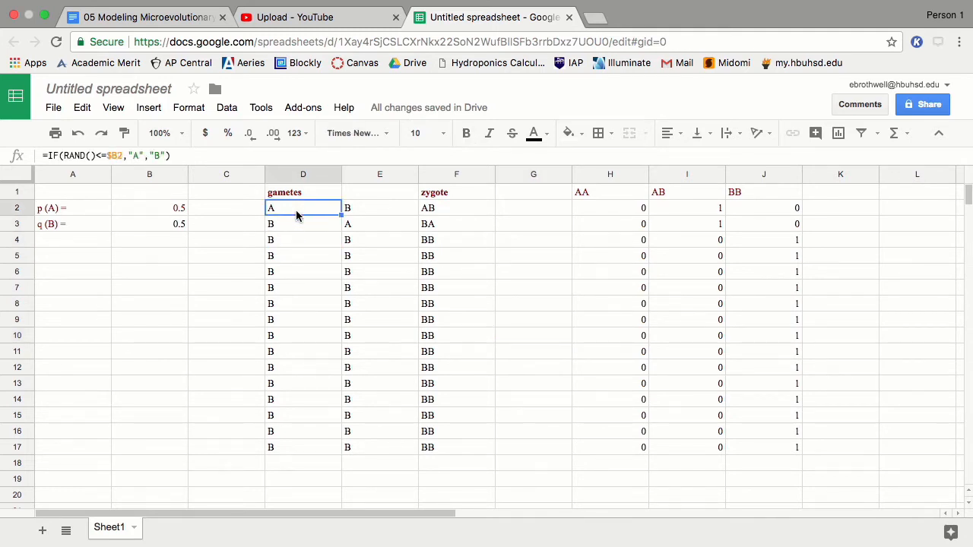
# Step: Lock the p reference as $B$2 in D2 and E2, then refill D2:J2 to row 17
pyautogui.click(119, 155)
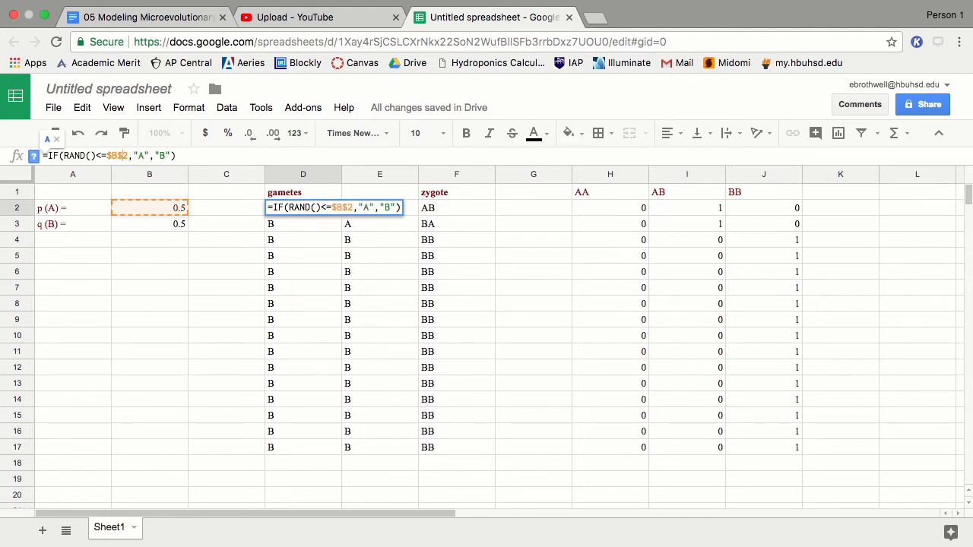
pyautogui.press('Return')
pyautogui.press('Up')
pyautogui.press('Right')
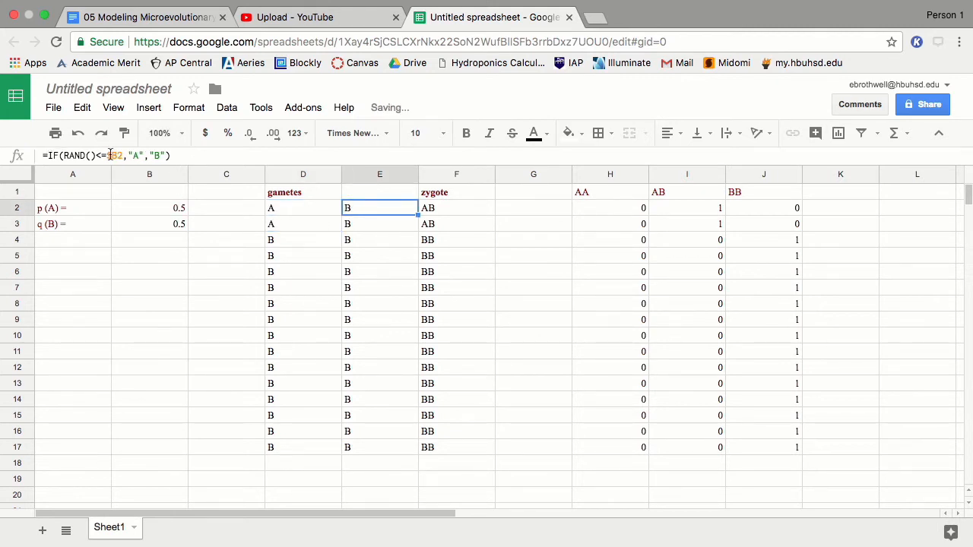
pyautogui.click(118, 155)
pyautogui.write('$B$')
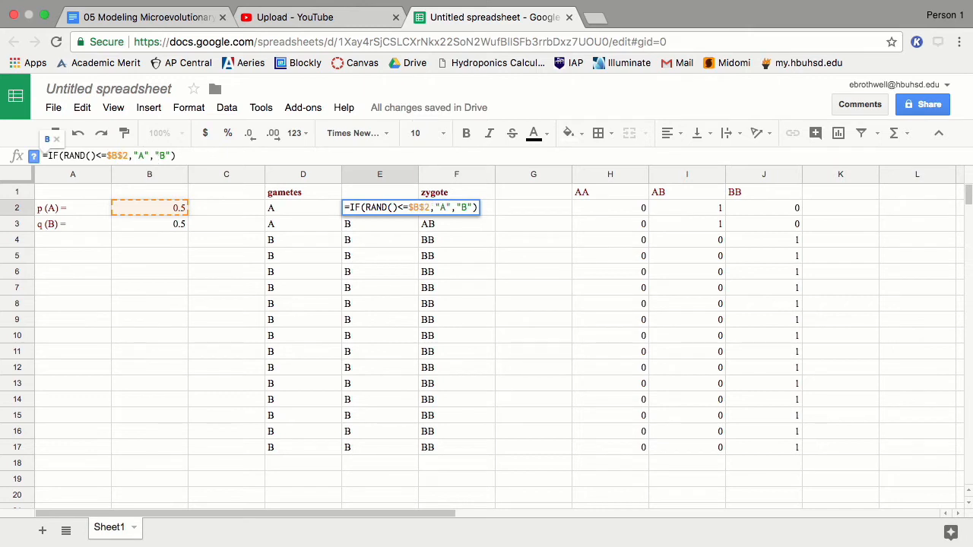
pyautogui.press('Return')
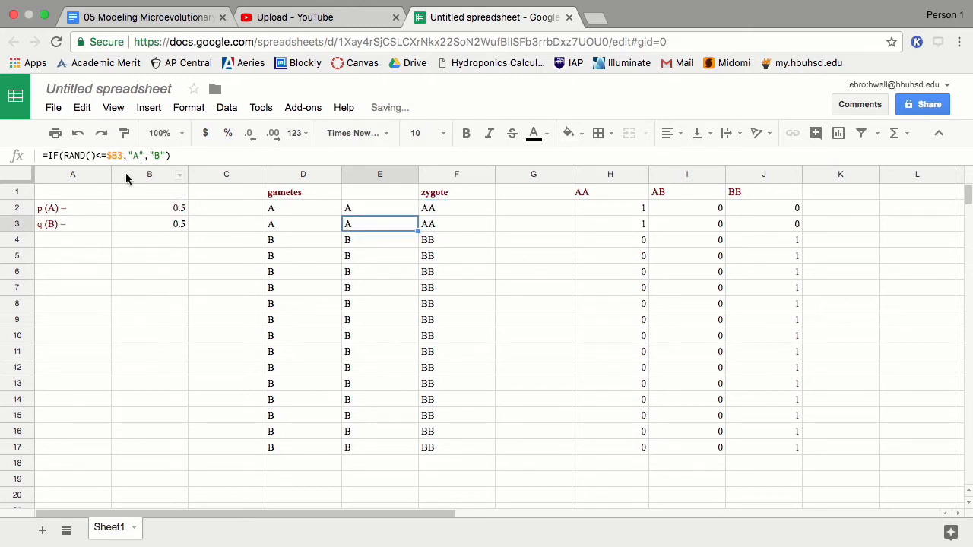
pyautogui.moveTo(322, 211); pyautogui.dragTo(797, 449)
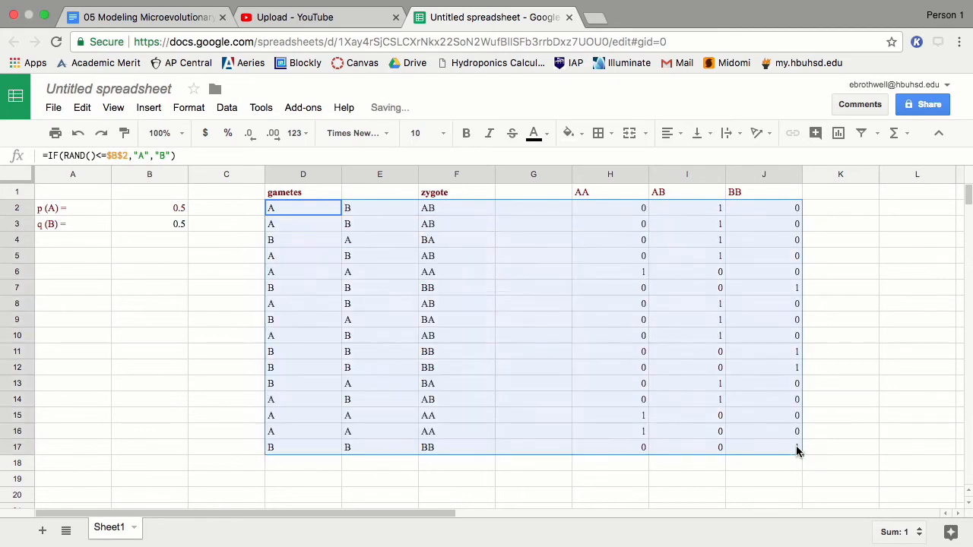
pyautogui.click(533, 322)
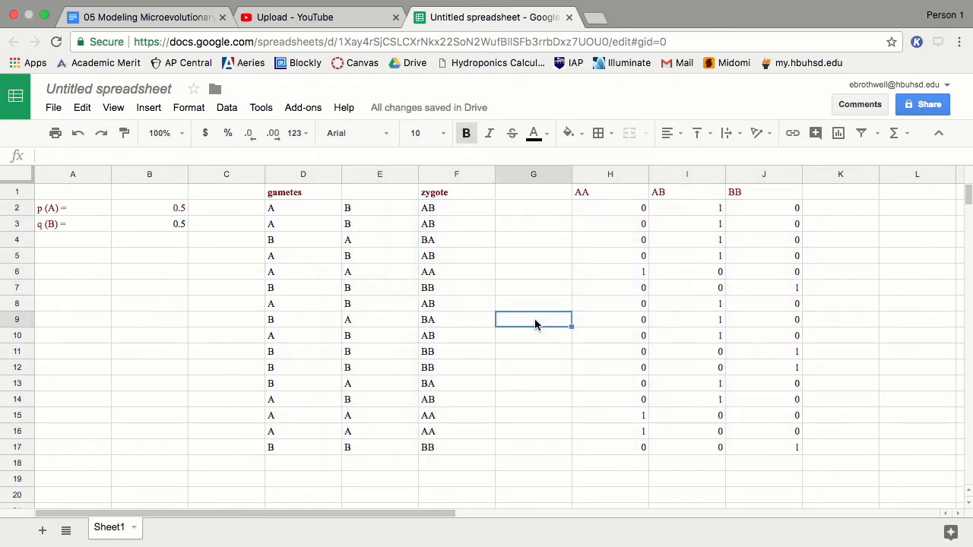
# Step: Set p (A) in B2 to 0.9
pyautogui.click(140, 209)
pyautogui.write('0.9')
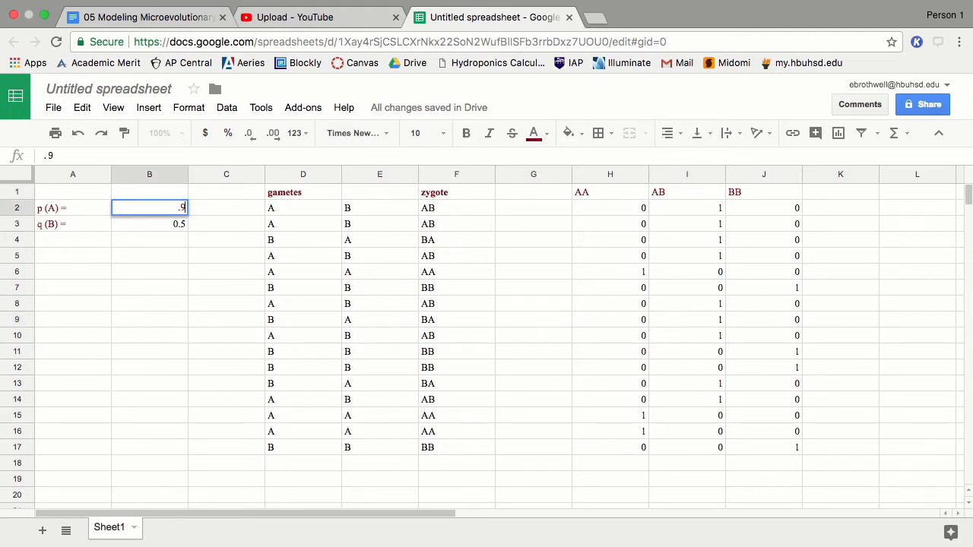
pyautogui.press('Return')
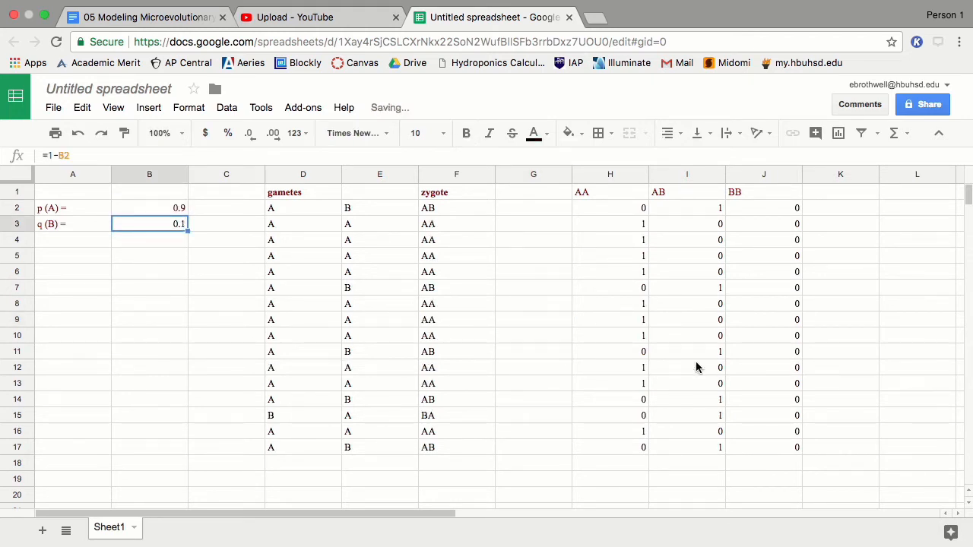
# Step: Total the AA counts in H18 with =SUM(H2:H17)
pyautogui.click(614, 469)
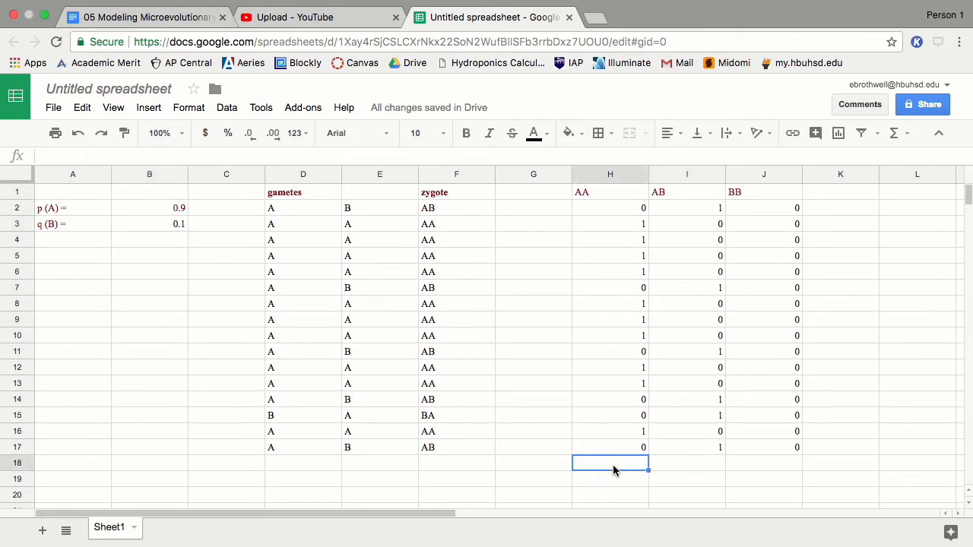
pyautogui.write('=')
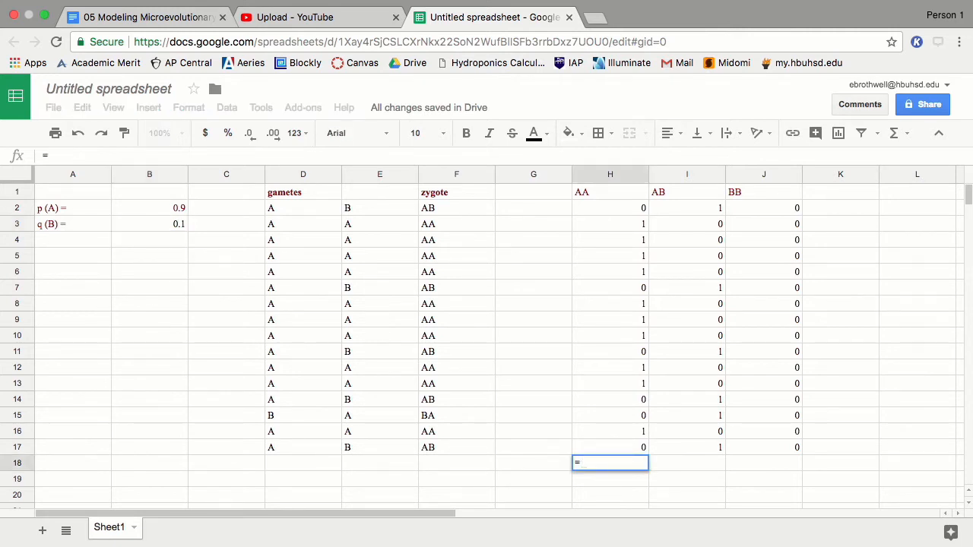
pyautogui.write('SUM(H2:H')
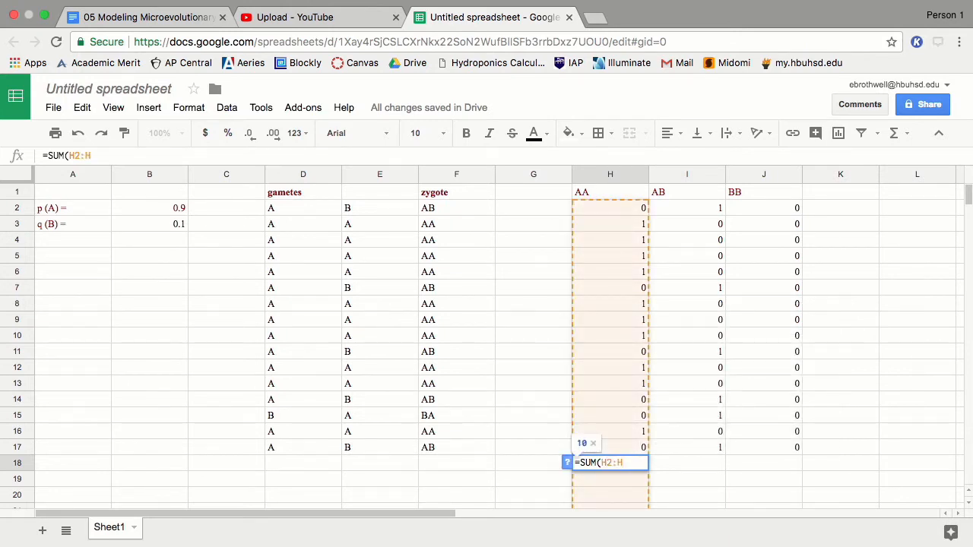
pyautogui.write('17)')
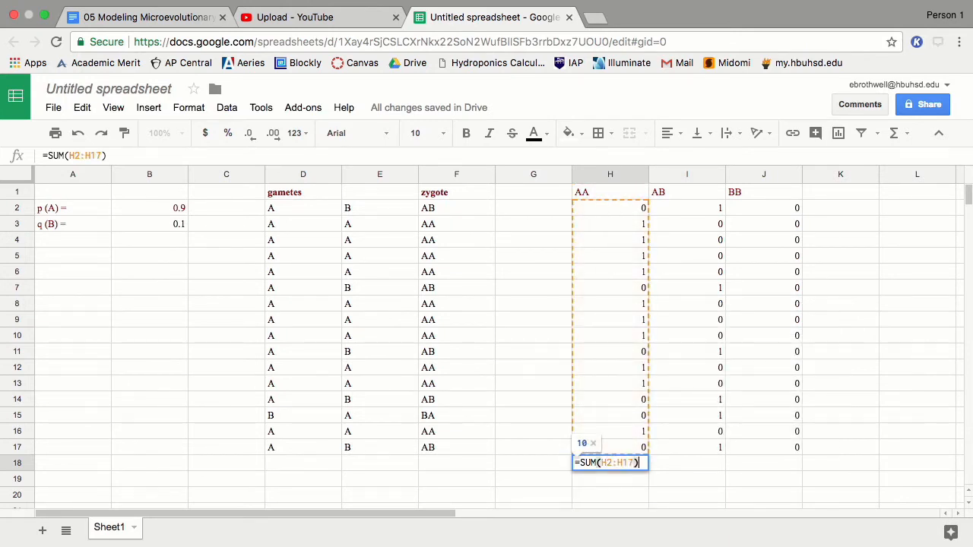
pyautogui.write('*2')
pyautogui.press('BackSpace')
pyautogui.press('BackSpace')
pyautogui.press('Return')
pyautogui.press('Up')
# Step: Copy the H18 total formula into I18 and J18 for the AB and BB totals
pyautogui.hotkey('ctrl', 'c')
pyautogui.press('Right')
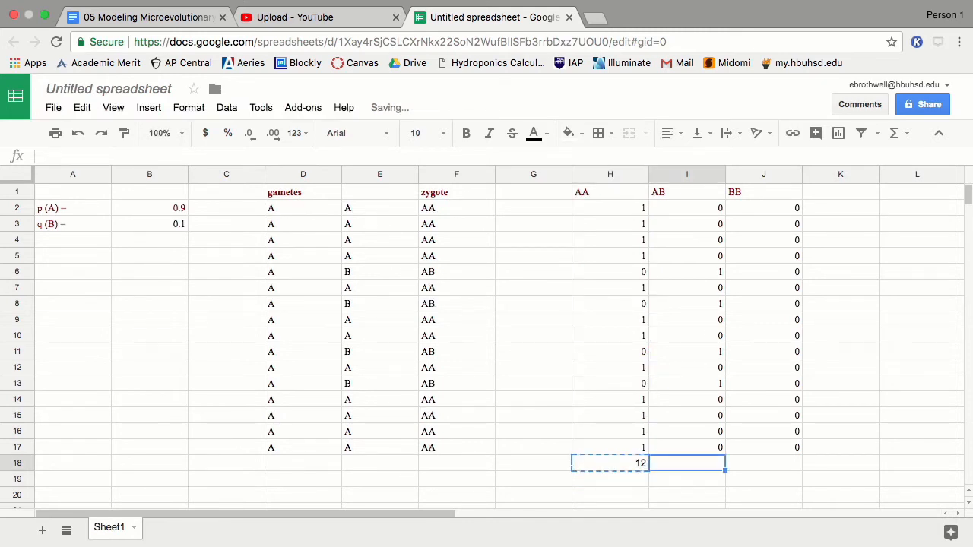
pyautogui.hotkey('ctrl', 'v')
pyautogui.press('Right')
pyautogui.hotkey('ctrl', 'v')
pyautogui.press('Down')
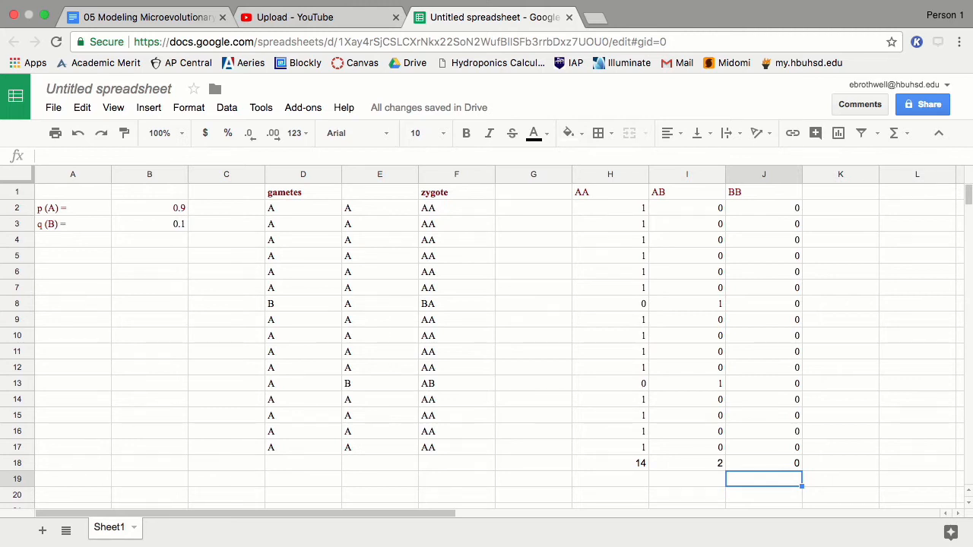
pyautogui.press('Left')
pyautogui.press('Left')
pyautogui.press('Down')
# Step: Label H20 'P VALUE' and H21 'Q VALUE'
pyautogui.write('P')
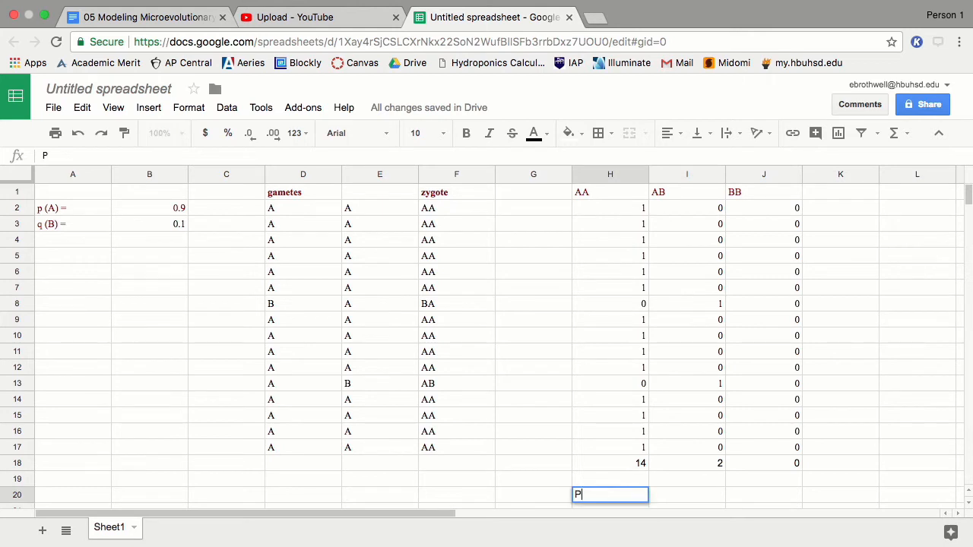
pyautogui.press('BackSpace')
pyautogui.write('P VALUE')
pyautogui.press('Return')
pyautogui.write('Q VALUE')
pyautogui.press('Tab')
pyautogui.press('Up')
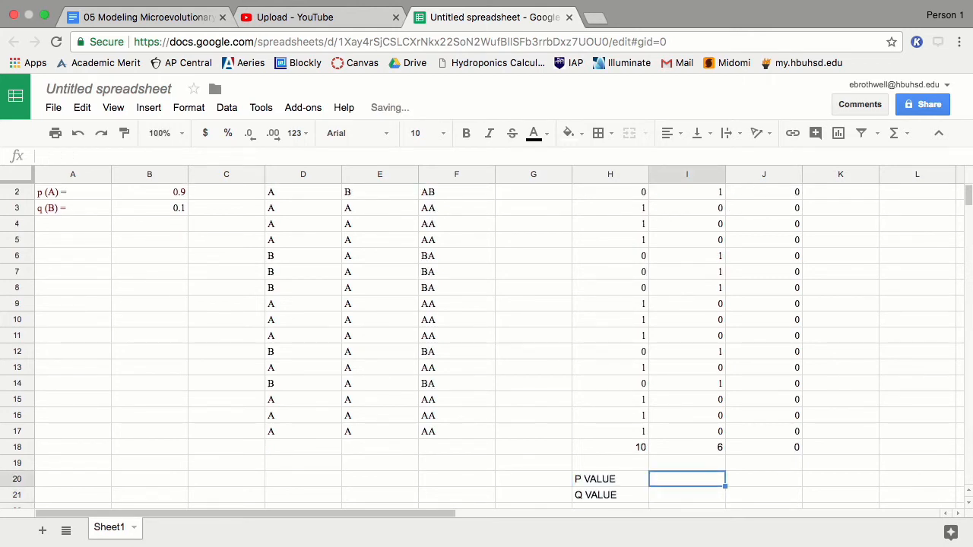
# Step: Enter =(H18*2+I18)/(SUM(H18:J18)*2) in I20, giving p of 0.9375
pyautogui.write('=')
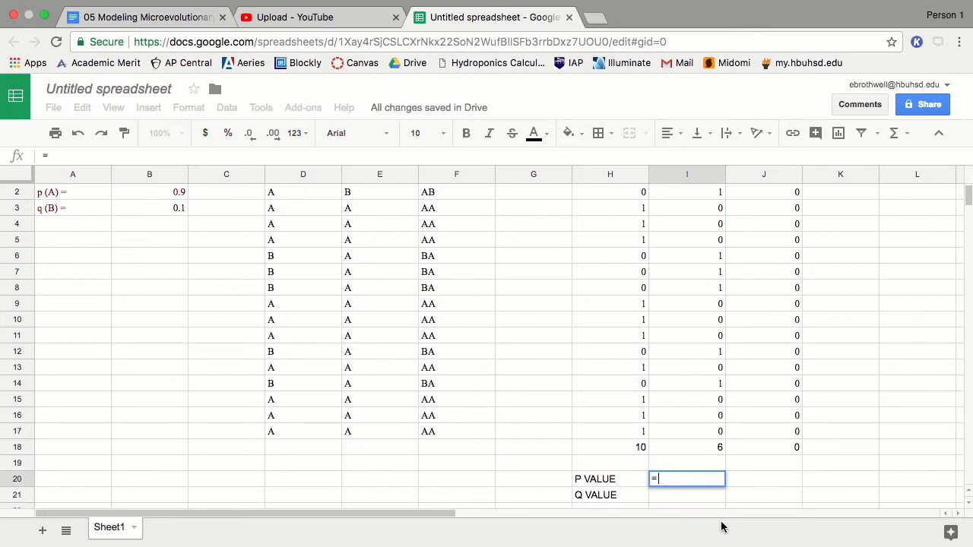
pyautogui.write('(')
pyautogui.click(616, 447)
pyautogui.write('*2')
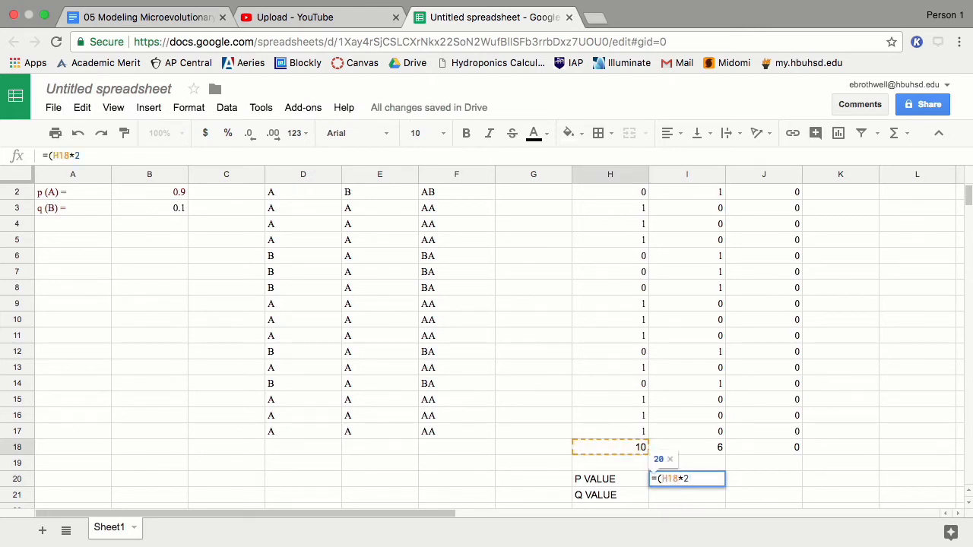
pyautogui.write('+')
pyautogui.click(683, 448)
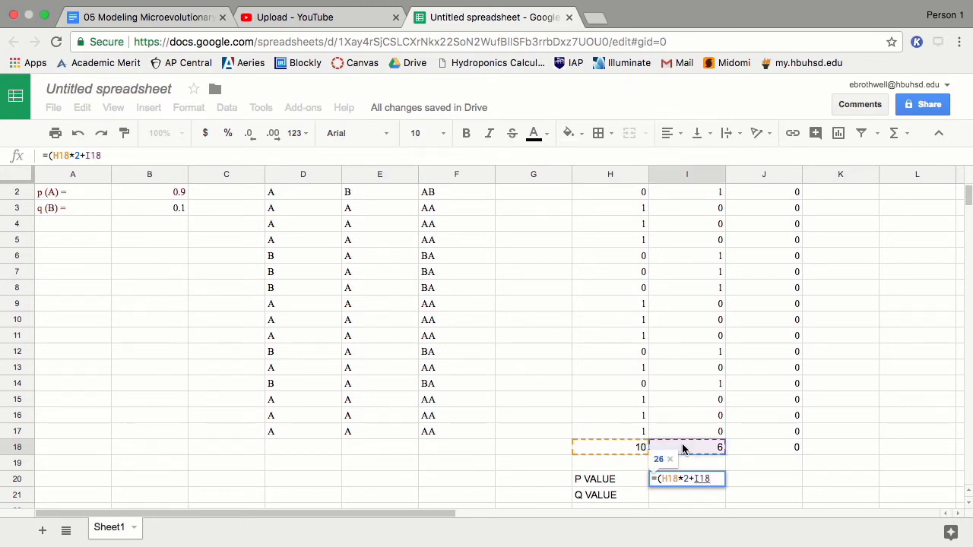
pyautogui.write(')/(')
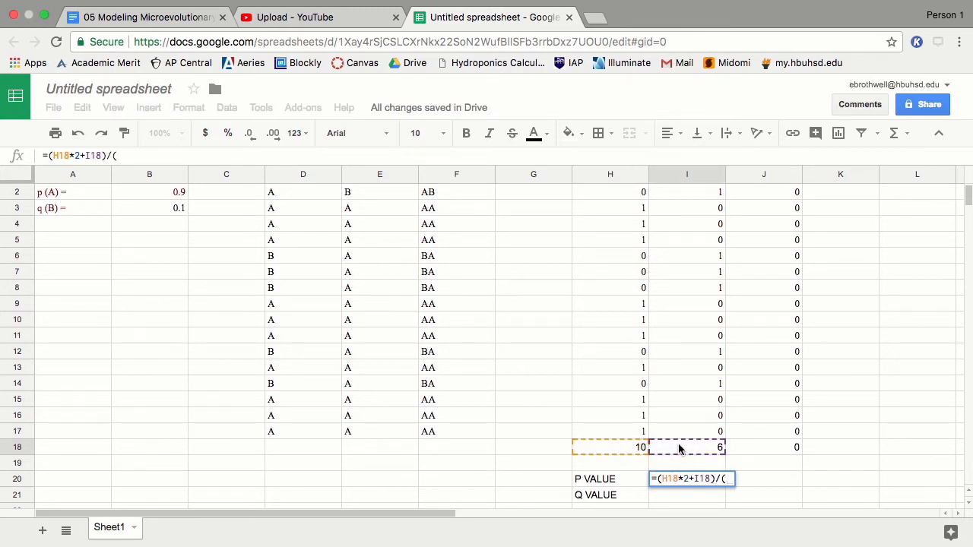
pyautogui.write('SUM(')
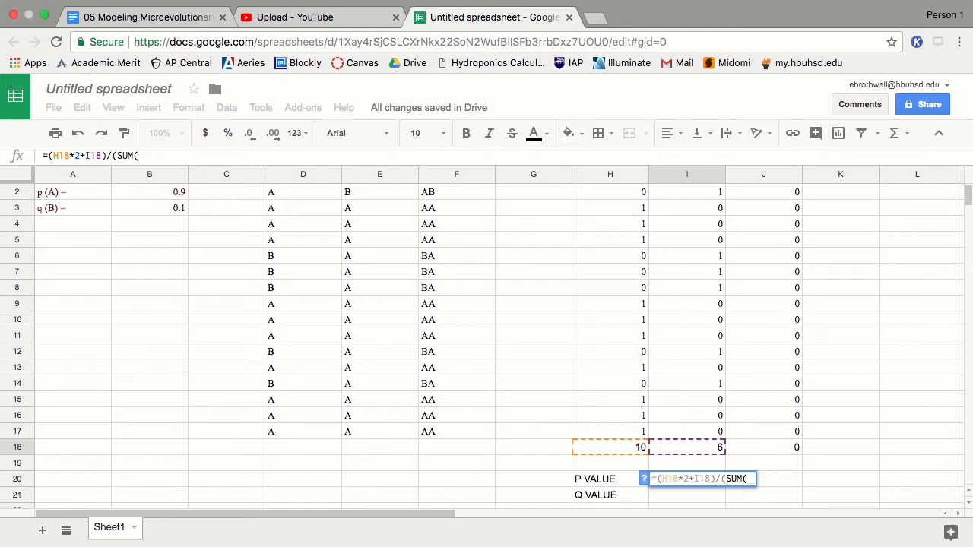
pyautogui.write('H18:J')
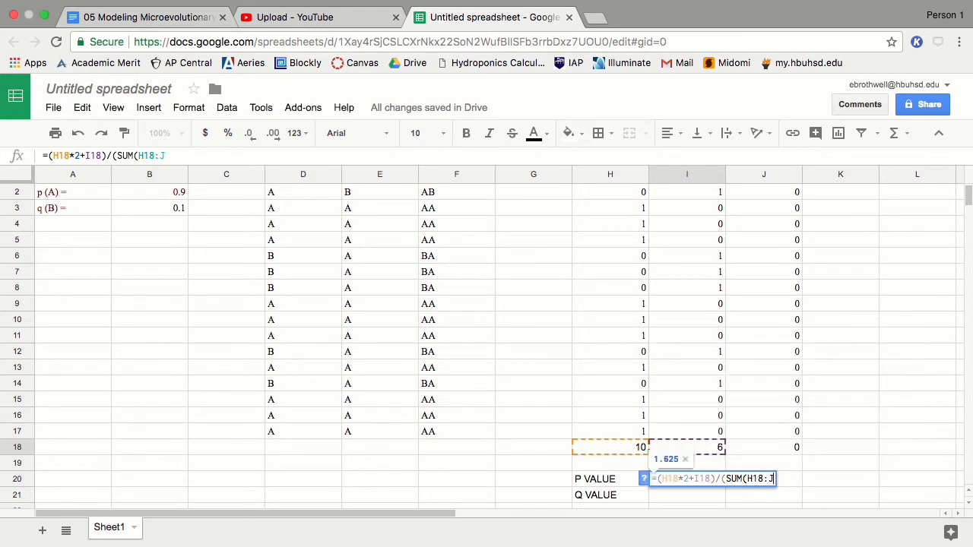
pyautogui.write('18)')
pyautogui.press('Return')
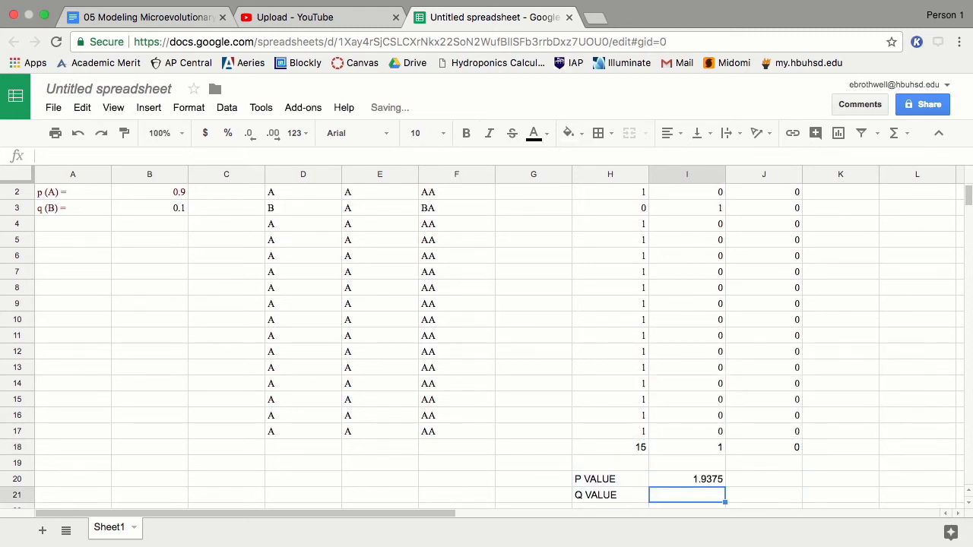
pyautogui.press('Up')
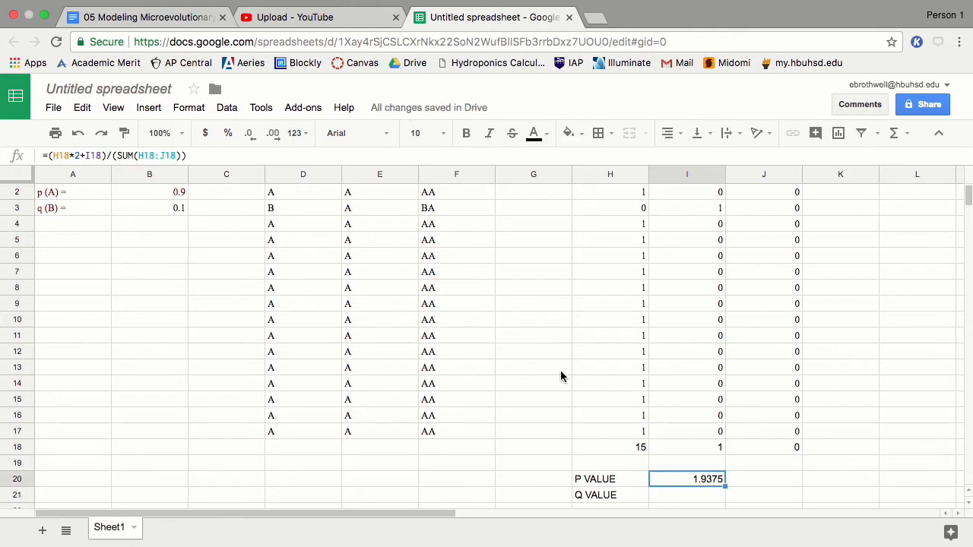
pyautogui.click(182, 156)
pyautogui.write('*2')
pyautogui.press('Return')
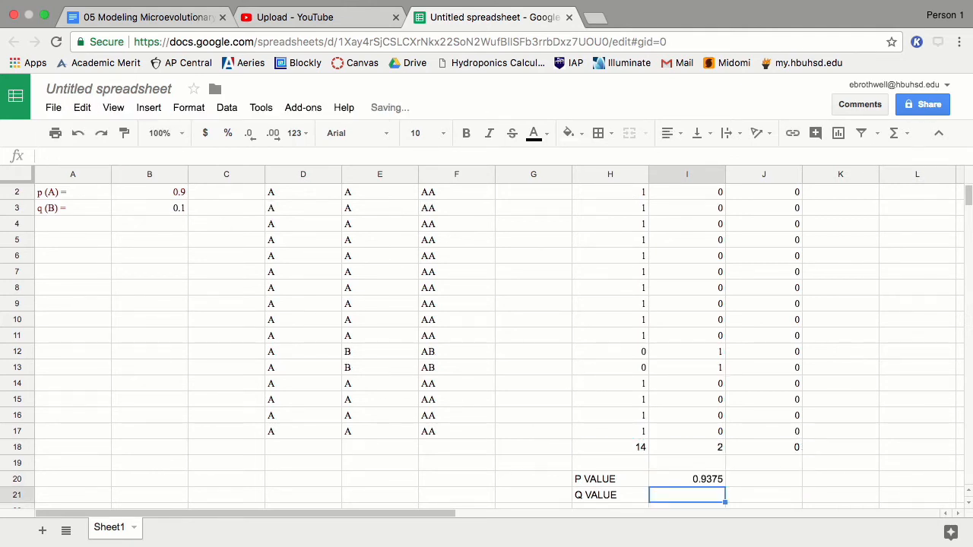
# Step: Enter =(J18*2+I18)/(2*SUM(H18:J18)) in I21, giving q of 0.125
pyautogui.write('=')
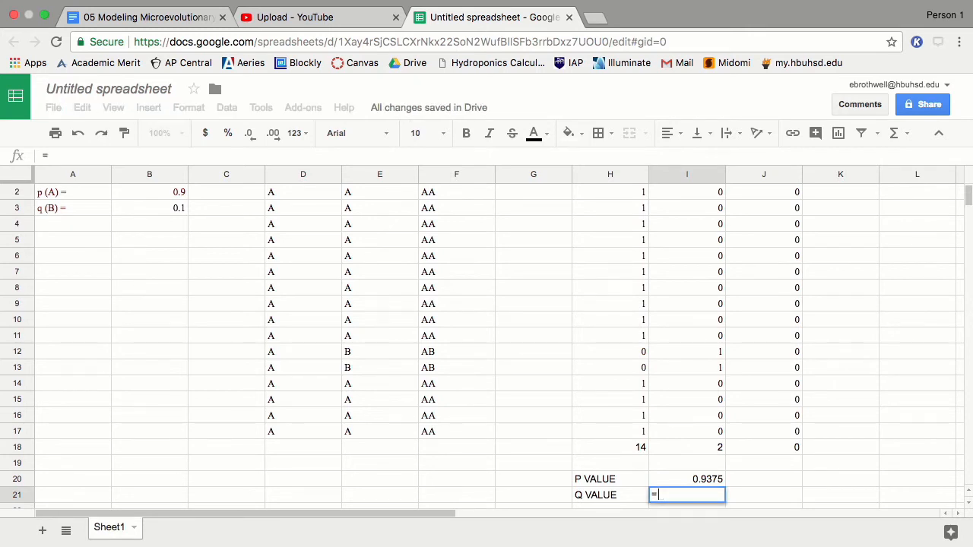
pyautogui.write('(')
pyautogui.click(788, 449)
pyautogui.write('+')
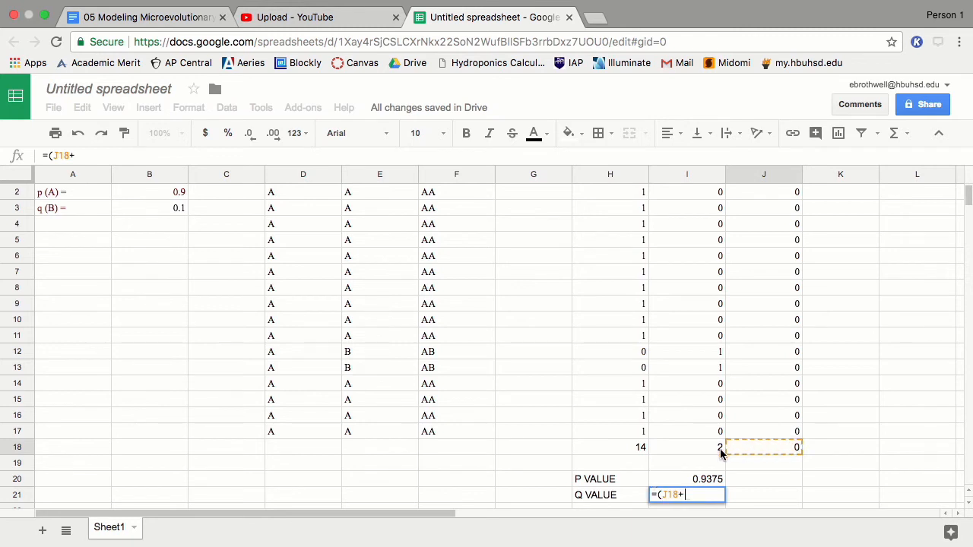
pyautogui.press('BackSpace')
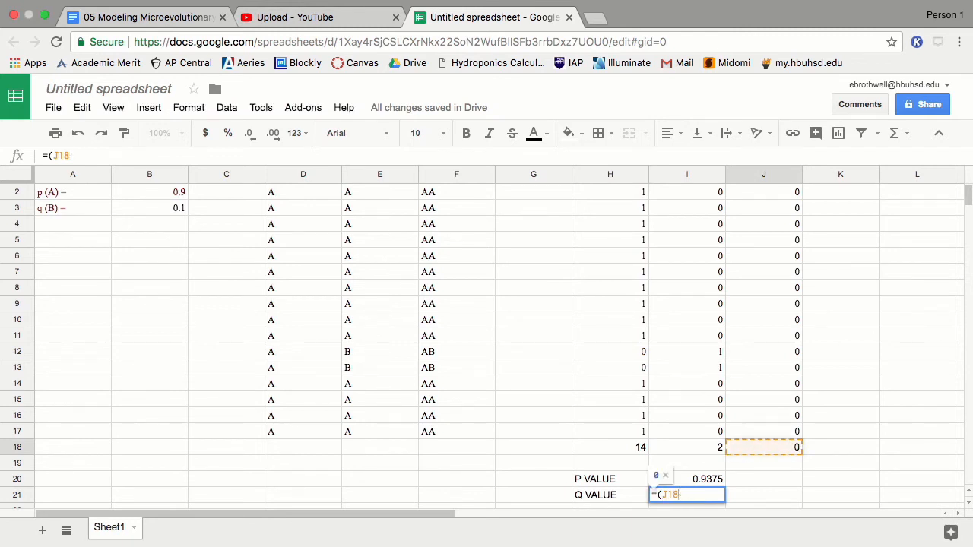
pyautogui.write('*2+')
pyautogui.click(707, 448)
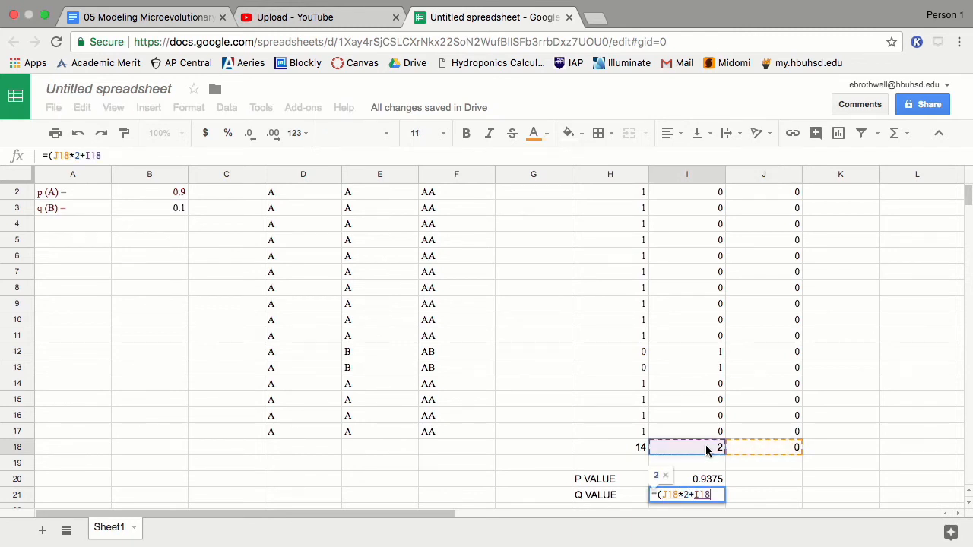
pyautogui.write('/(')
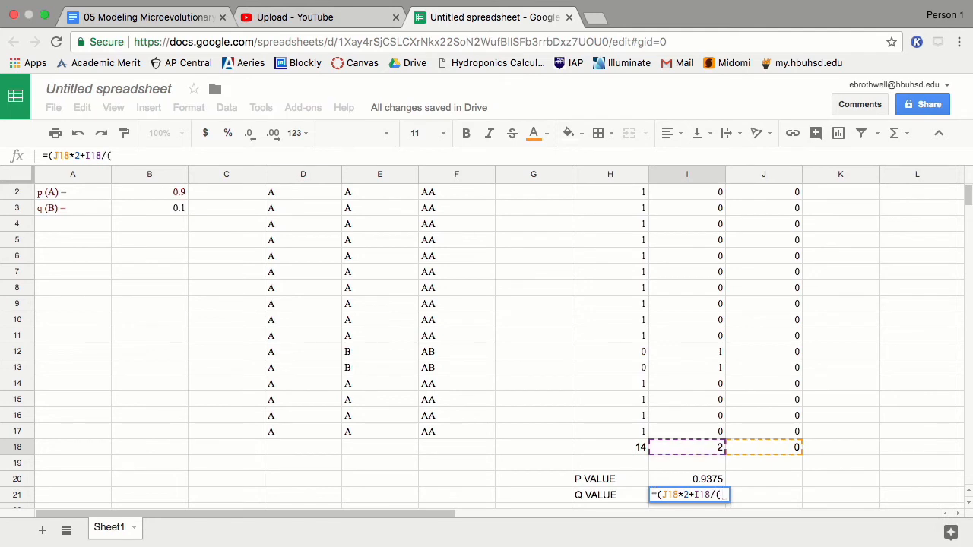
pyautogui.press('BackSpace')
pyautogui.press('BackSpace')
pyautogui.press('BackSpace')
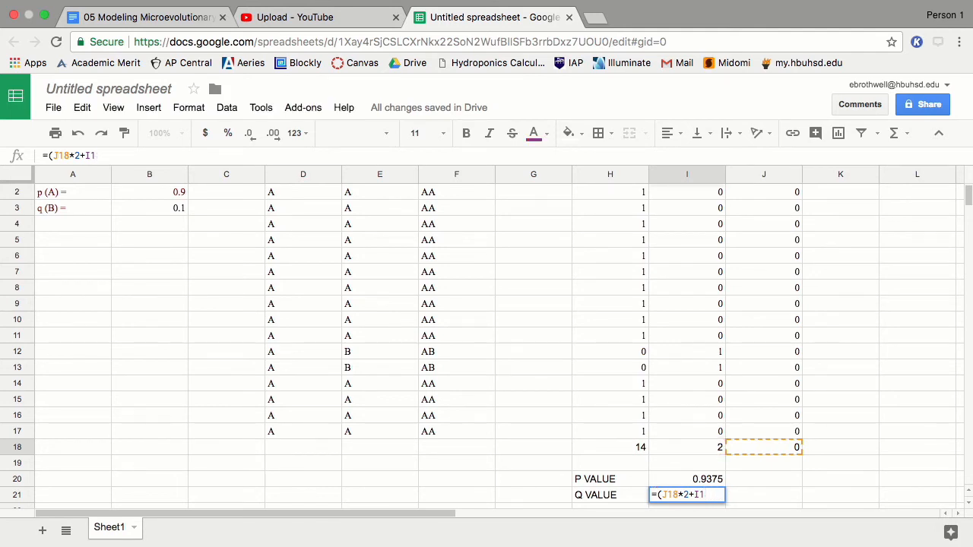
pyautogui.write('8)/(')
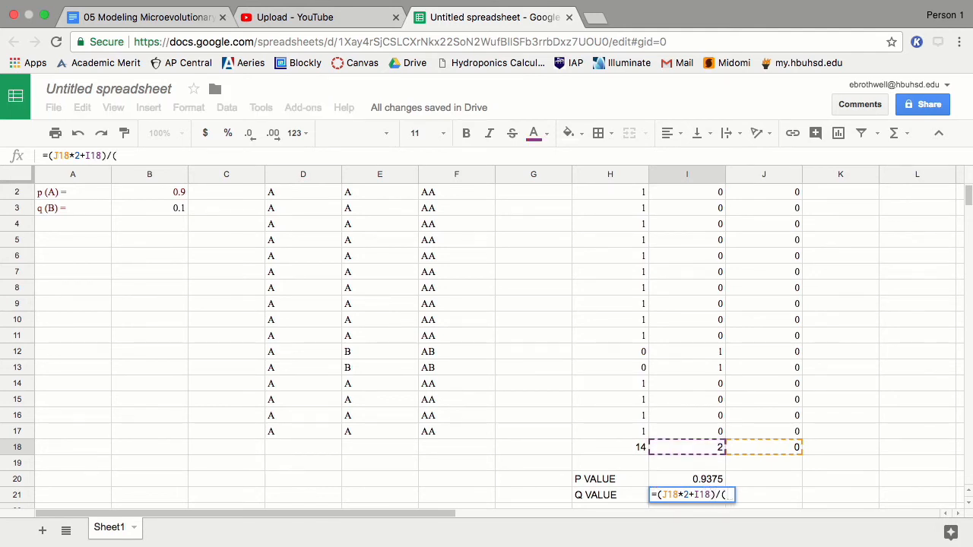
pyautogui.write('2*SUM')
pyautogui.press('BackSpace')
pyautogui.press('BackSpace')
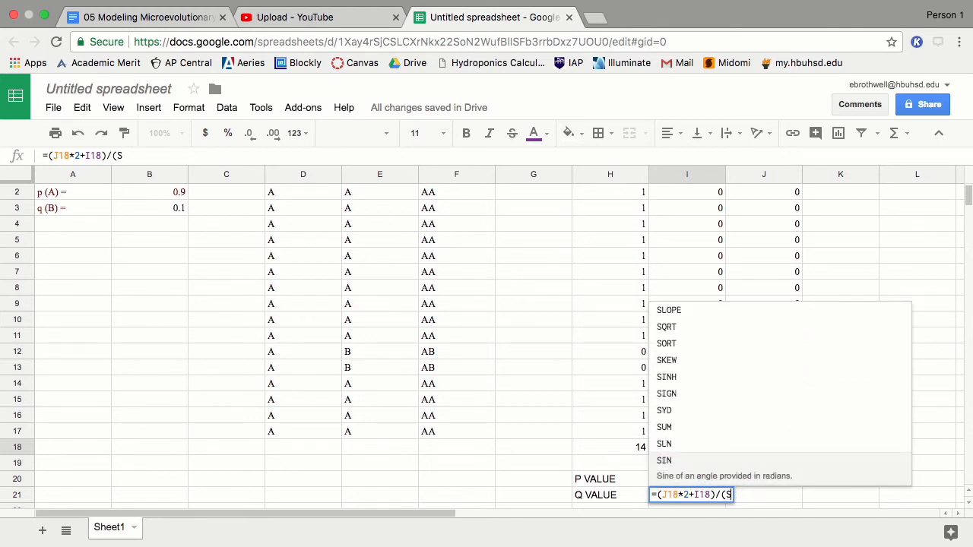
pyautogui.press('BackSpace')
pyautogui.write('2*SUM(H')
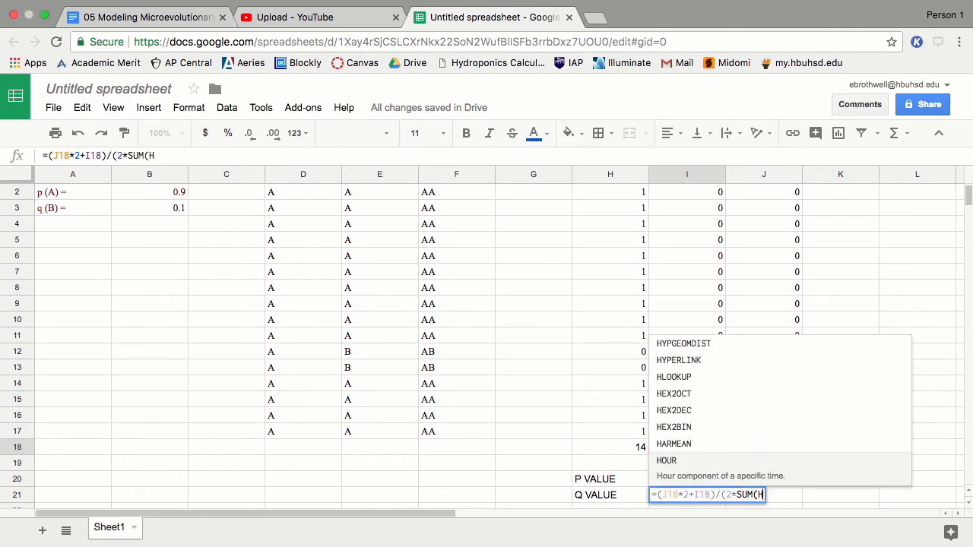
pyautogui.write('18:')
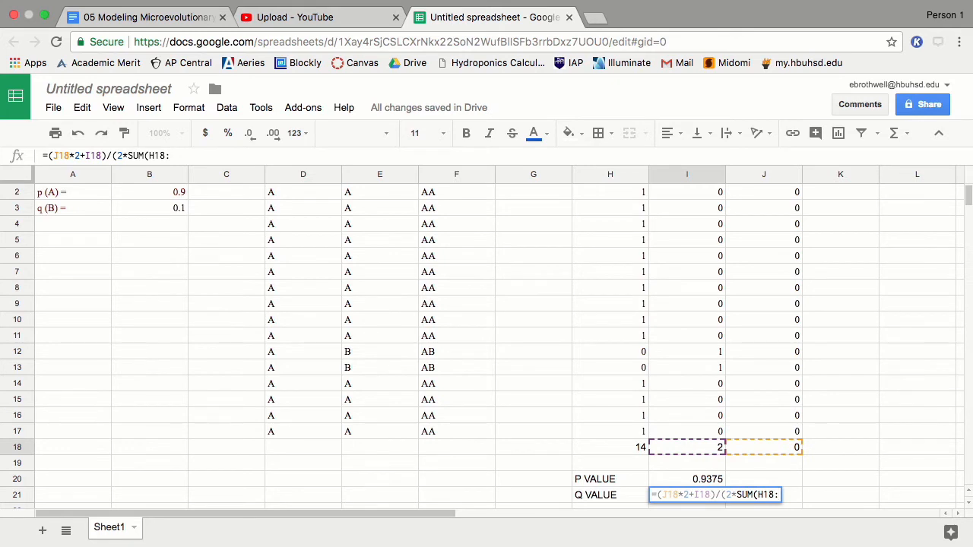
pyautogui.write('J18))')
pyautogui.press('Return')
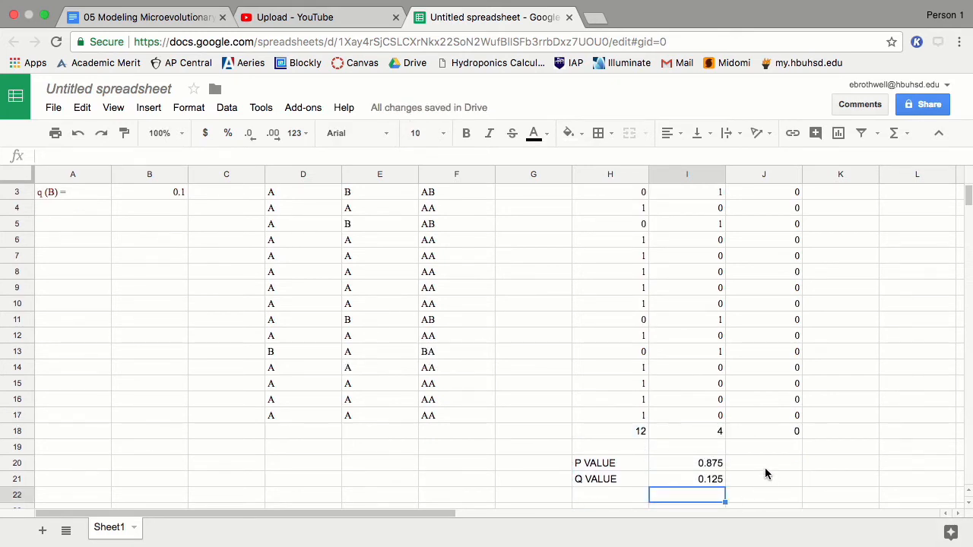
# Step: Change p (A) in B2 to 0.5, regenerating totals to 3 AA, 8 AB, 5 BB
pyautogui.scroll(1, 765, 473)
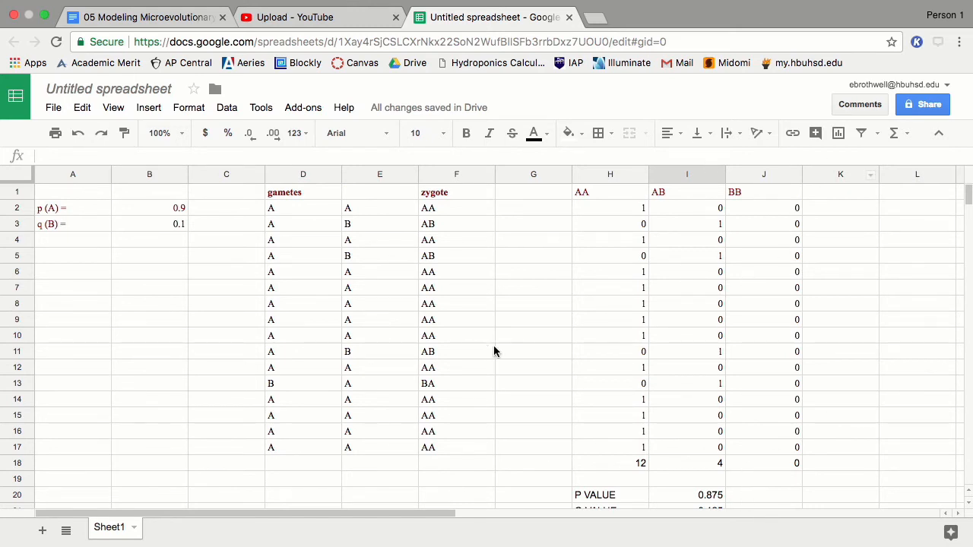
pyautogui.click(170, 210)
pyautogui.write('0.5')
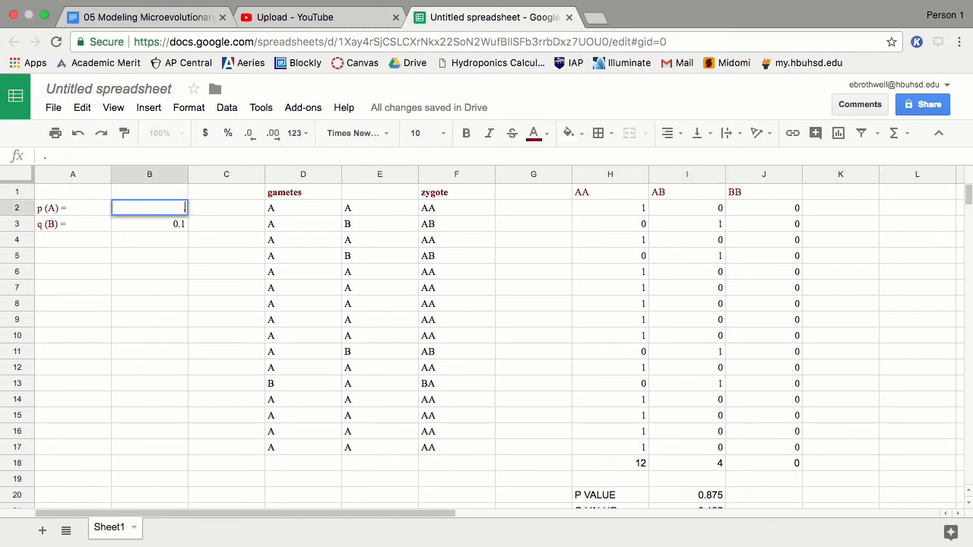
pyautogui.press('Return')
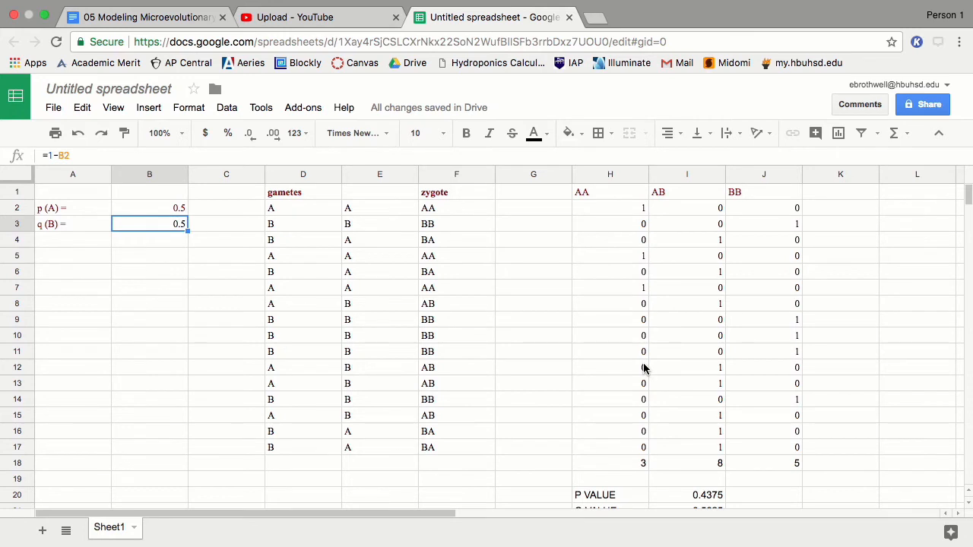
pyautogui.scroll(-1, 705, 501)
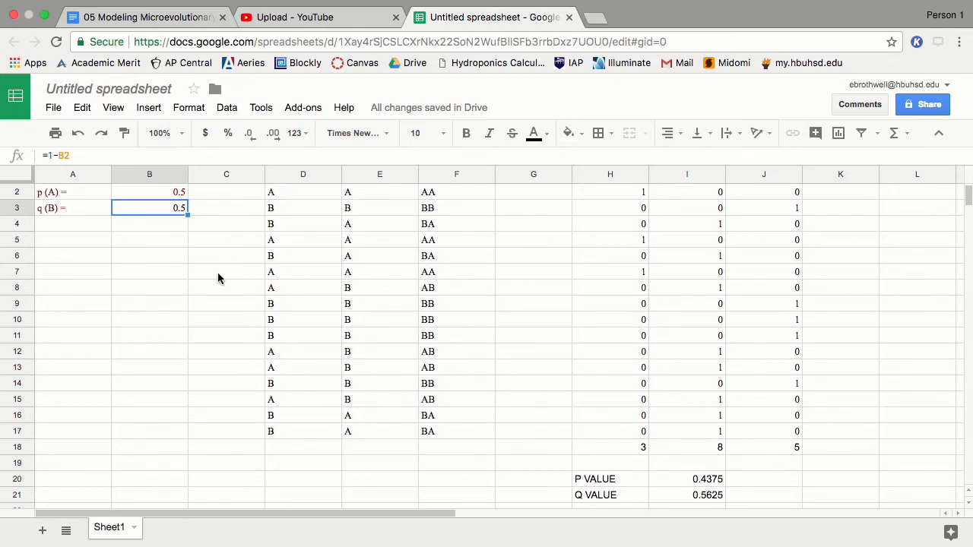
# Step: Insert several blank rows below row 6 of the gamete table
pyautogui.click(17, 257)
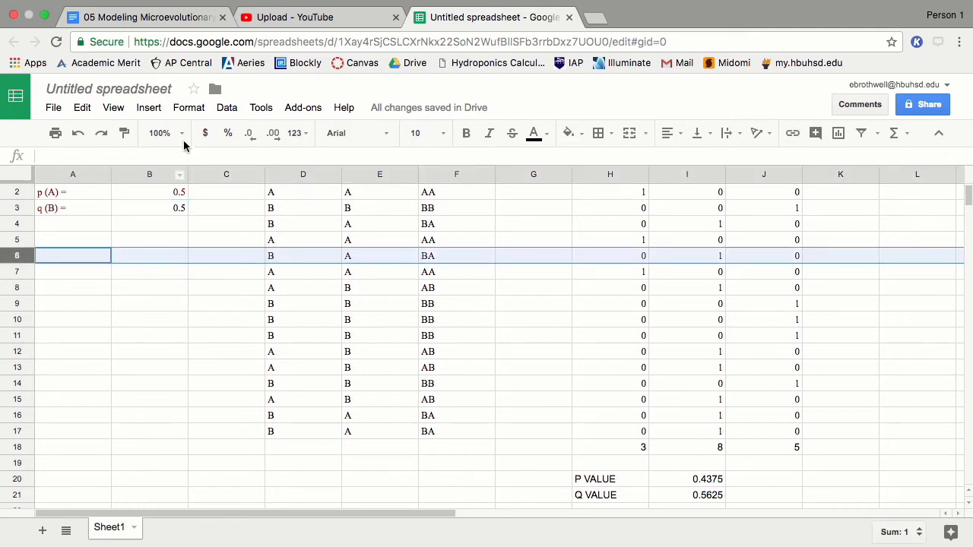
pyautogui.click(147, 109)
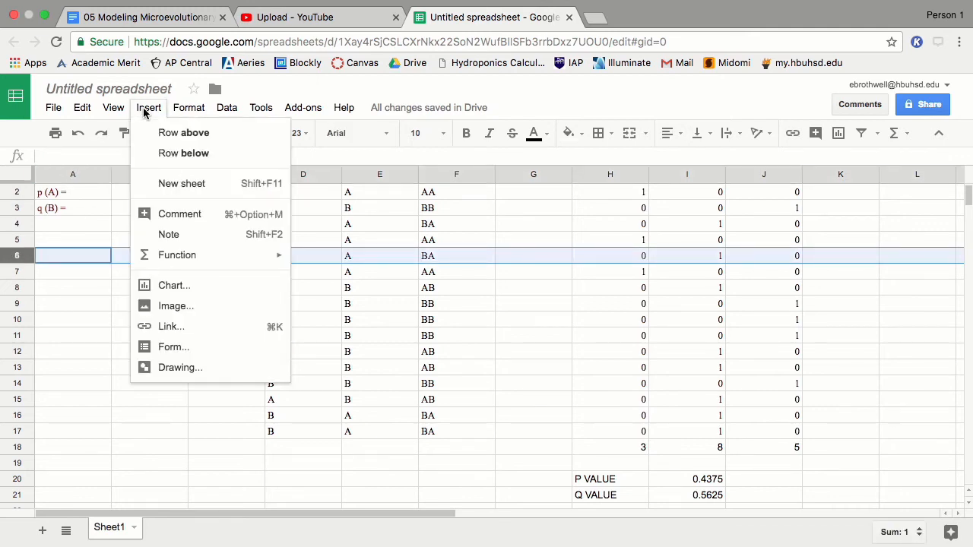
pyautogui.click(163, 154)
pyautogui.click(150, 109)
pyautogui.click(162, 154)
pyautogui.click(150, 109)
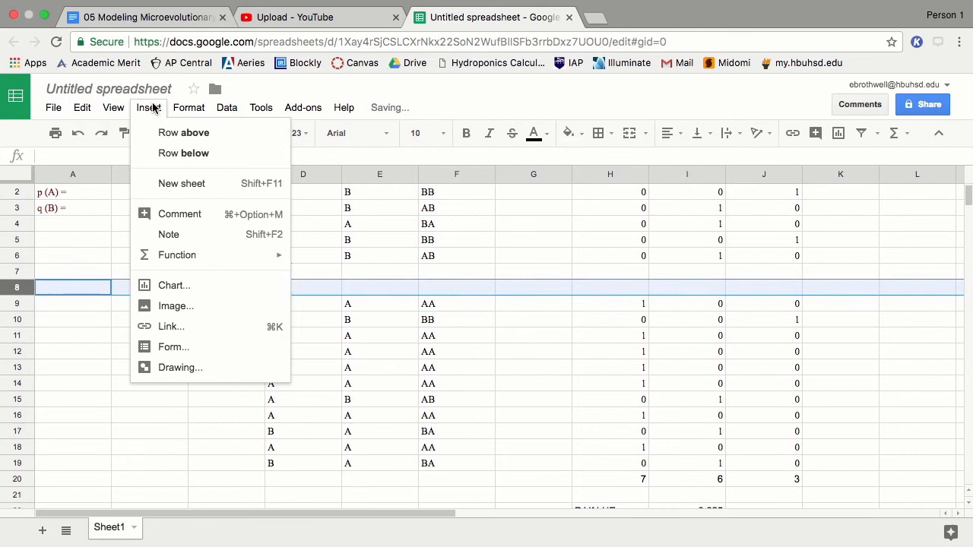
pyautogui.click(162, 154)
pyautogui.click(152, 108)
pyautogui.click(166, 153)
pyautogui.click(149, 108)
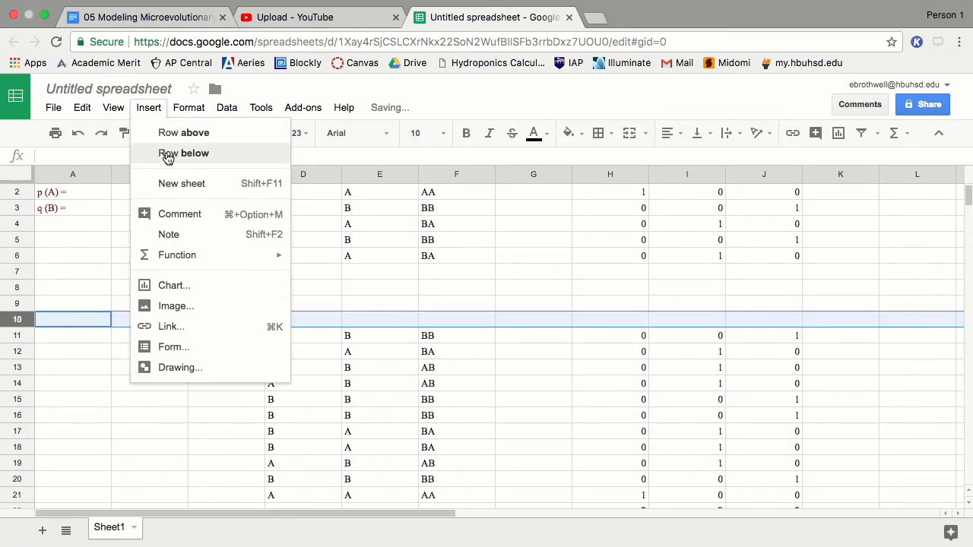
pyautogui.click(164, 153)
pyautogui.click(151, 108)
pyautogui.click(165, 154)
# Step: Fill the new rows with the D6:J6 allele formulas and check the P VALUE in I26
pyautogui.moveTo(308, 258); pyautogui.dragTo(796, 358)
pyautogui.click(778, 341)
pyautogui.scroll(-1, 772, 356)
pyautogui.scroll(-6, 770, 351)
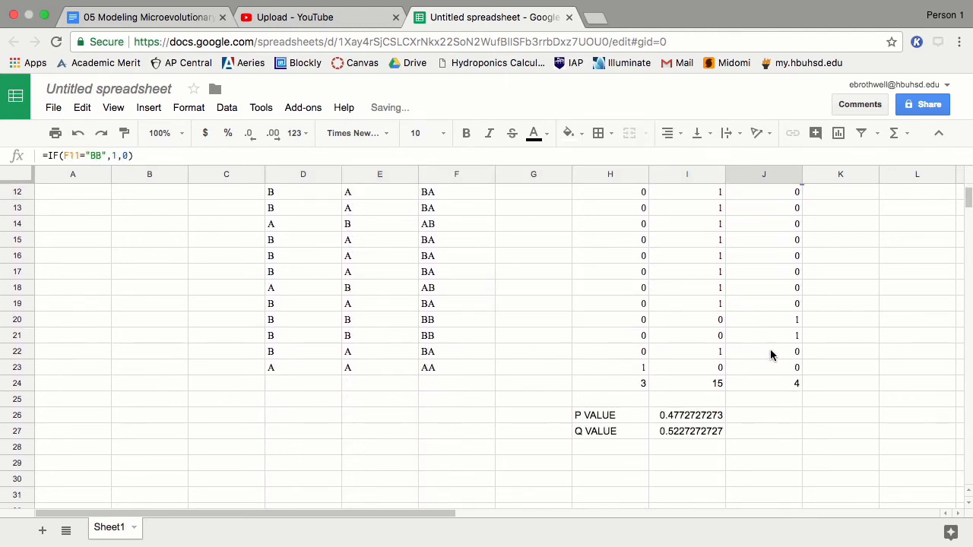
pyautogui.click(695, 355)
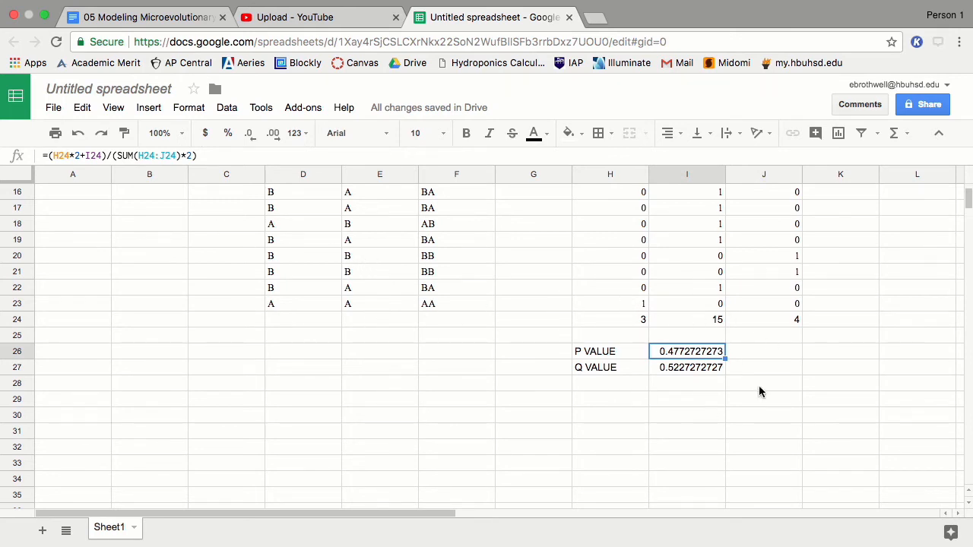
pyautogui.scroll(5, 662, 343)
pyautogui.scroll(-3, 694, 342)
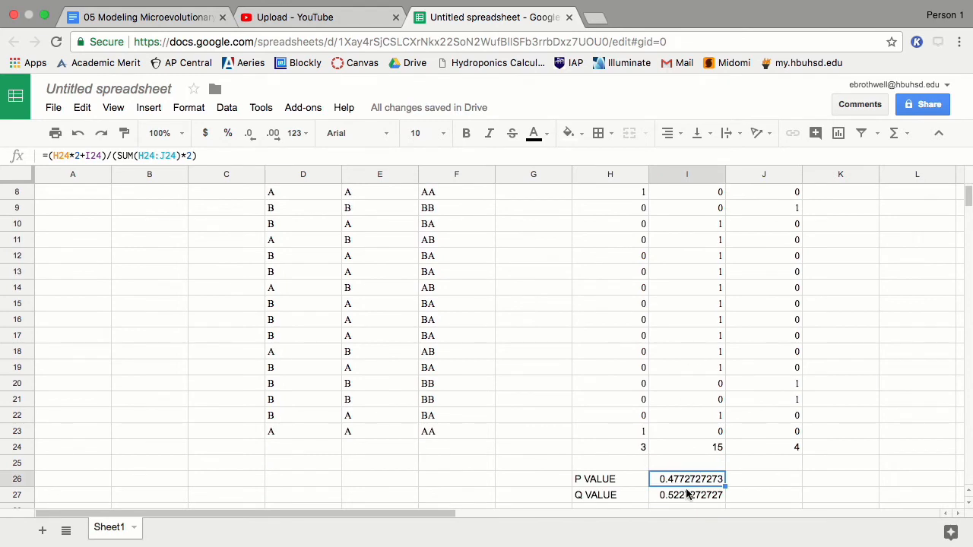
pyautogui.scroll(3, 531, 267)
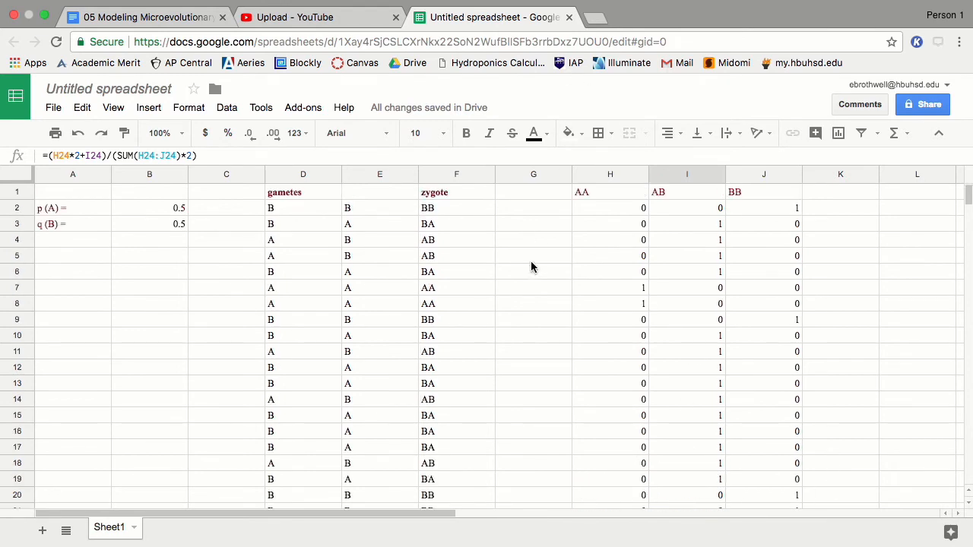
# Step: Set p(A) to 0.477 and read the recalculated P VALUE
pyautogui.click(174, 207)
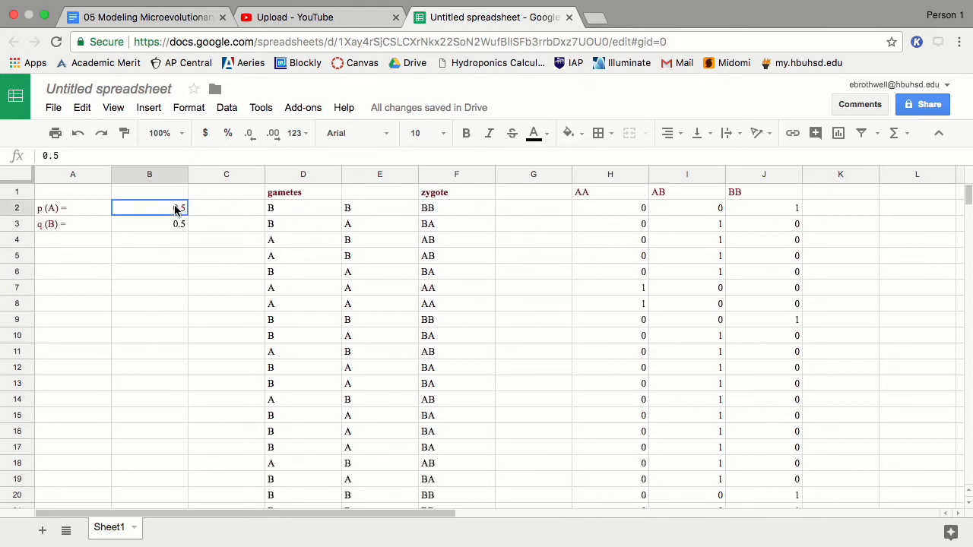
pyautogui.scroll(-3, 520, 342)
pyautogui.scroll(-1, 519, 349)
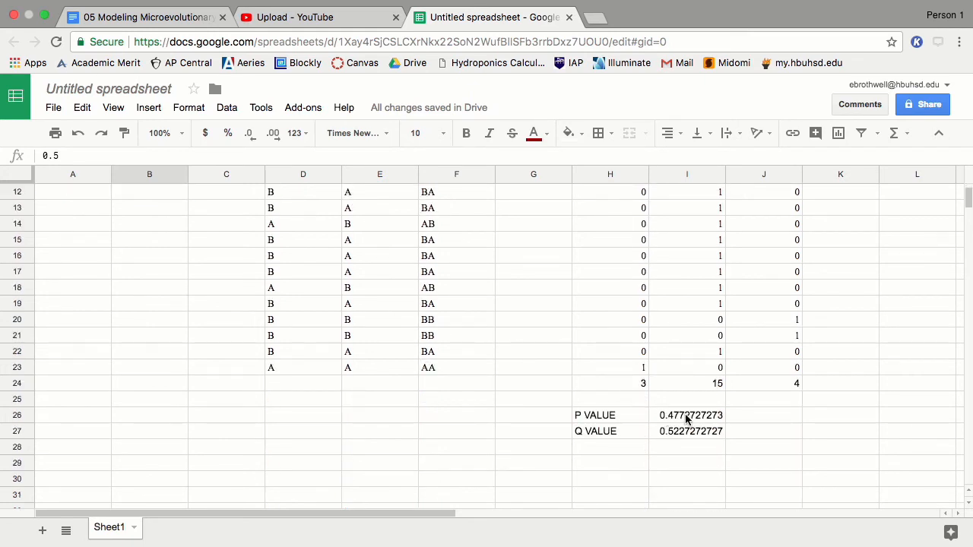
pyautogui.scroll(4, 495, 311)
pyautogui.write('.48')
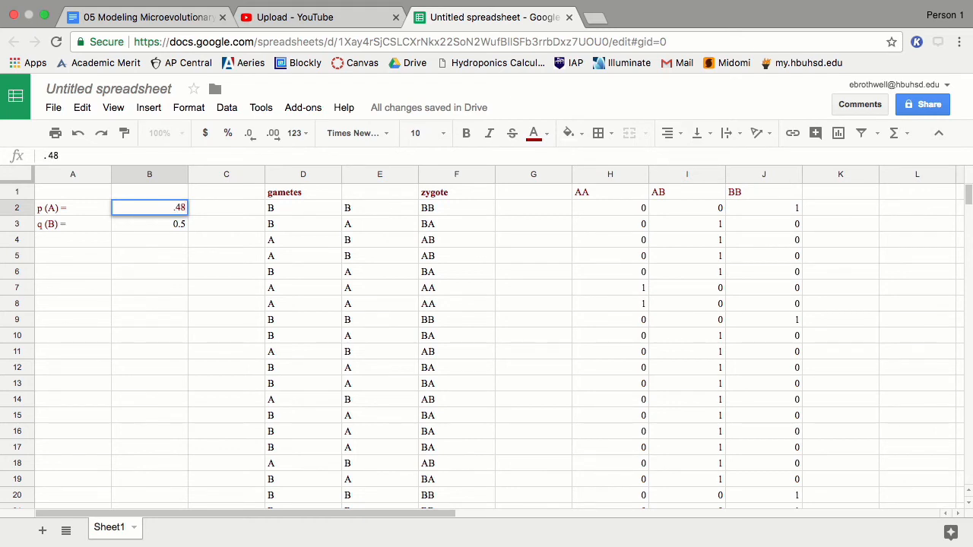
pyautogui.write('7')
pyautogui.press('BackSpace')
pyautogui.press('BackSpace')
pyautogui.write('77')
pyautogui.scroll(-5, 855, 468)
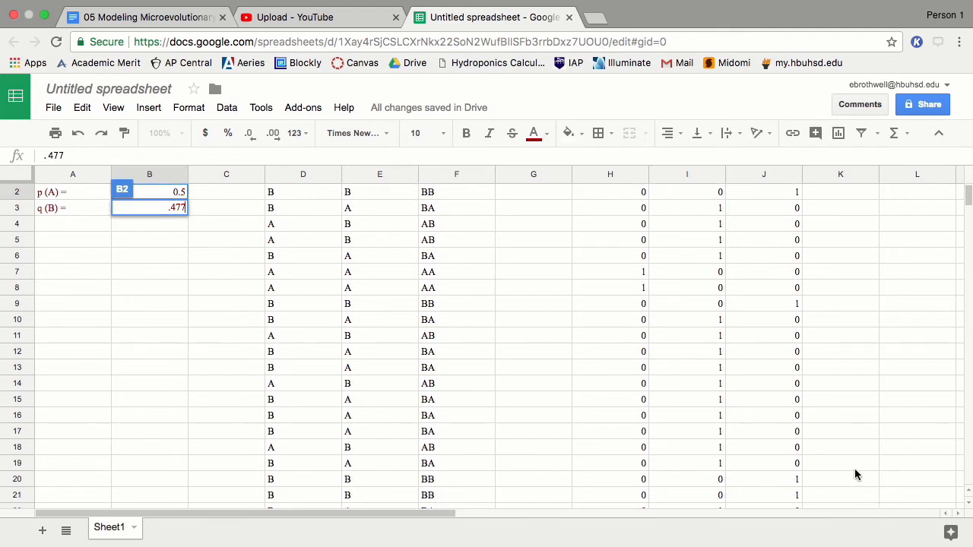
pyautogui.scroll(5, 753, 395)
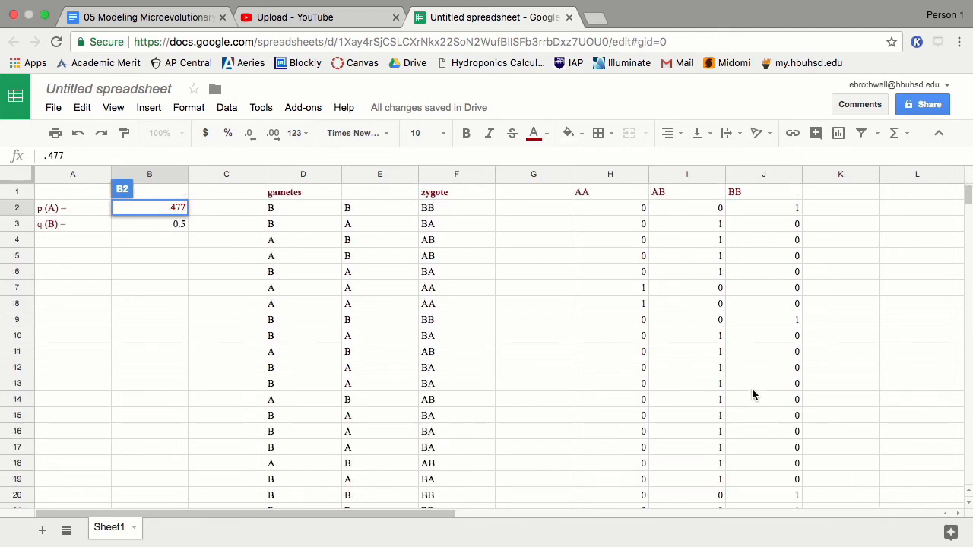
pyautogui.press('Return')
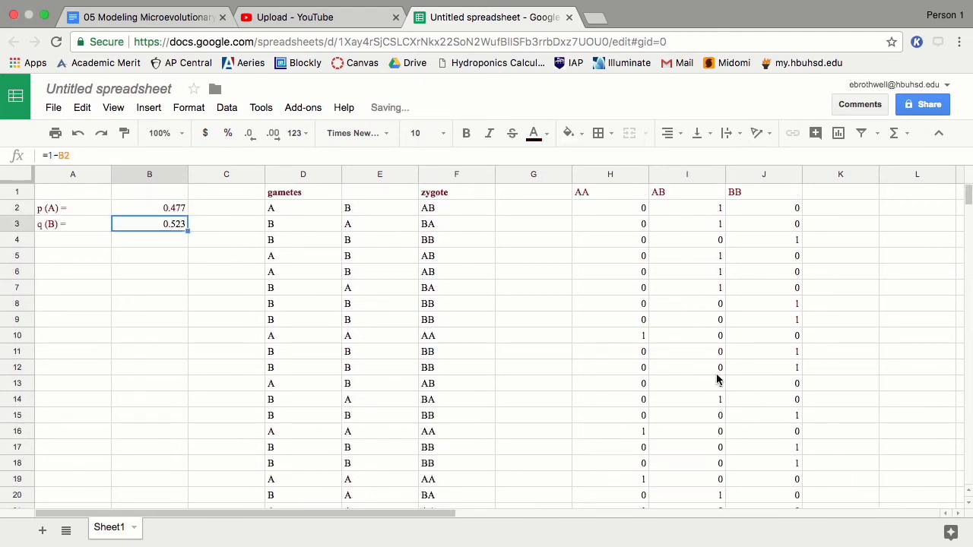
pyautogui.scroll(-5, 714, 384)
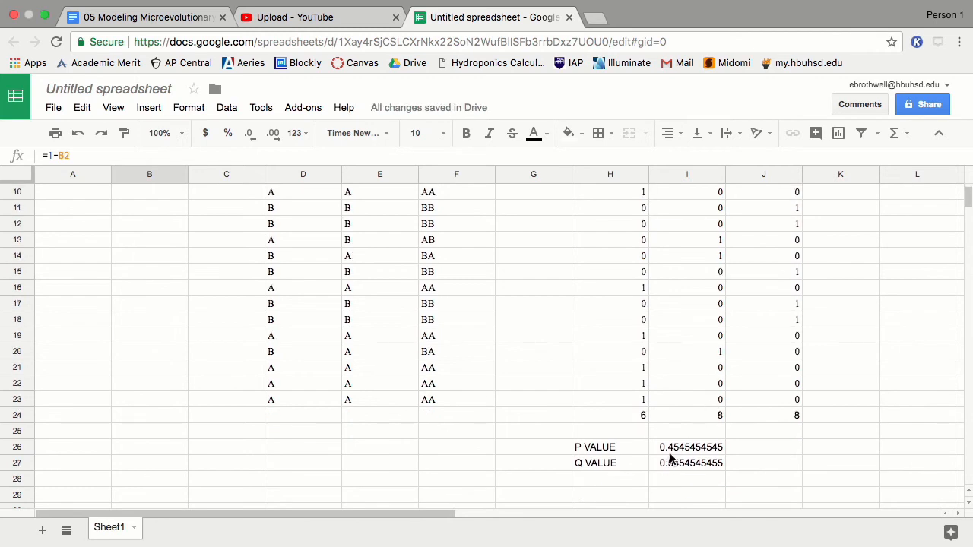
pyautogui.scroll(5, 629, 327)
# Step: Run two more generations with p(A) set to 0.45, then 0.43
pyautogui.click(169, 210)
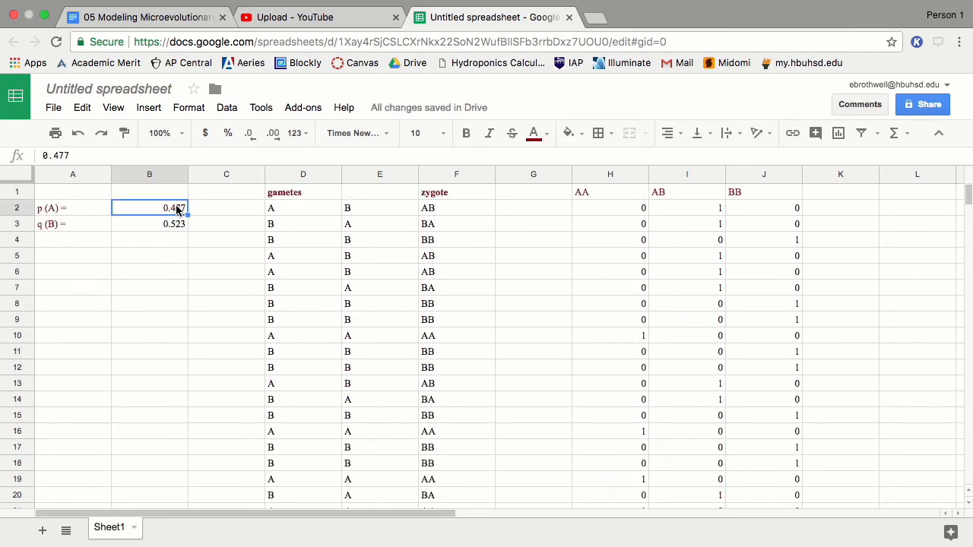
pyautogui.write('.45')
pyautogui.press('Return')
pyautogui.scroll(-8, 821, 433)
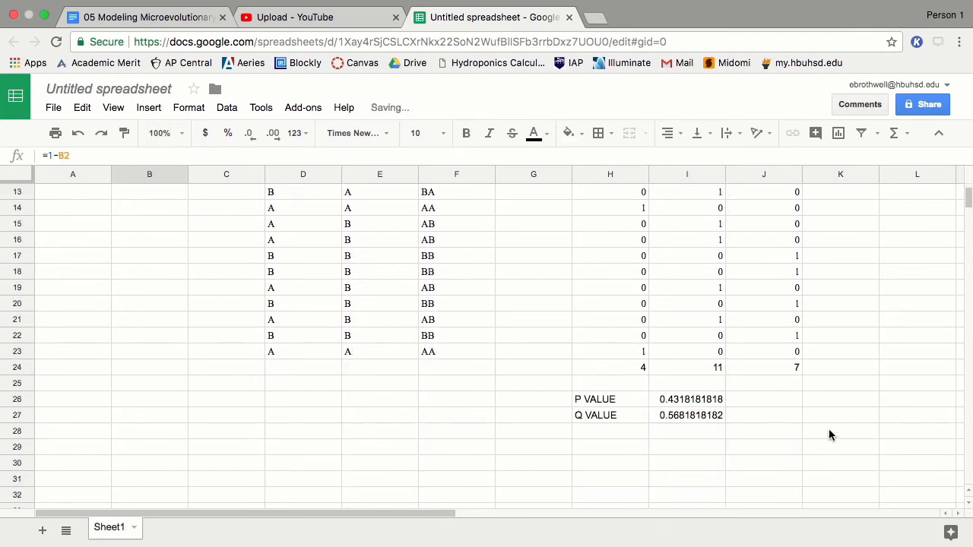
pyautogui.scroll(8, 682, 343)
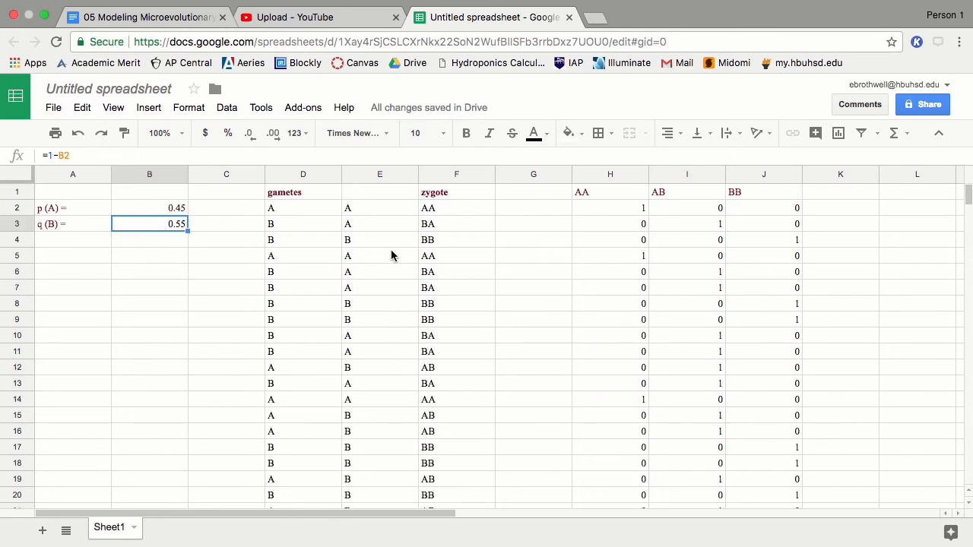
pyautogui.press('Up')
pyautogui.write('.43')
pyautogui.press('Return')
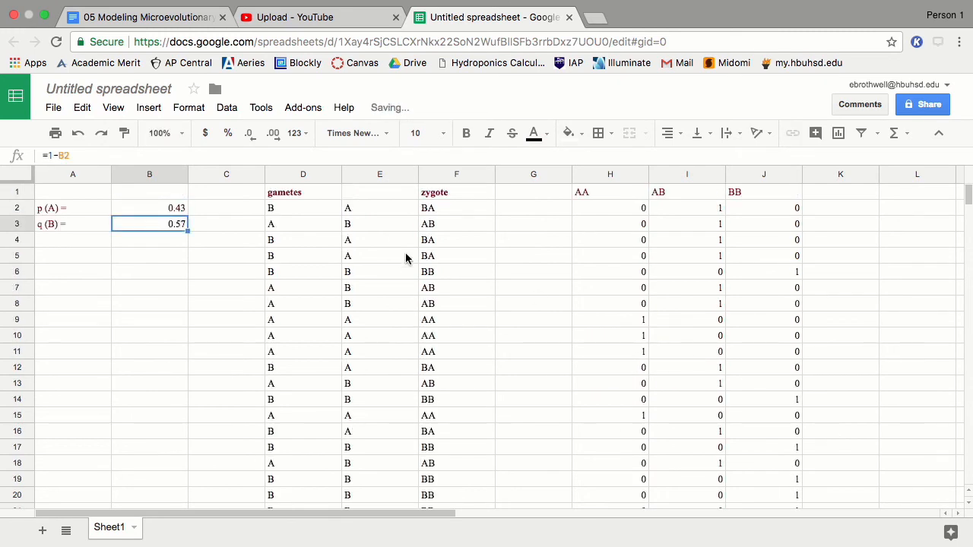
pyautogui.scroll(-1, 422, 266)
pyautogui.scroll(-3, 434, 277)
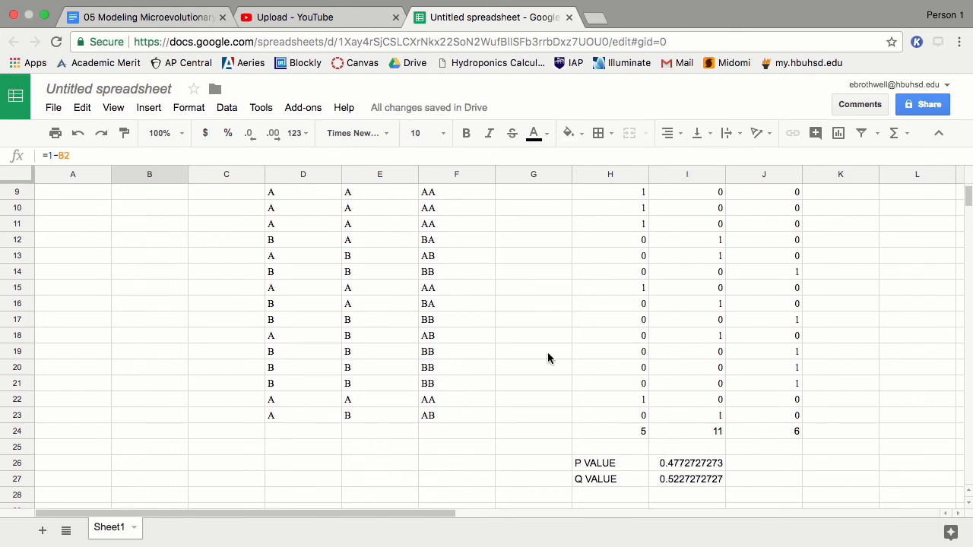
pyautogui.scroll(1, 547, 356)
pyautogui.scroll(2, 546, 356)
# Step: Re-enter p(A) as 0.477, then 0.432, giving q(B) 0.568 and 4 AA, 11 AB, 7 BB
pyautogui.press('Up')
pyautogui.write('.477')
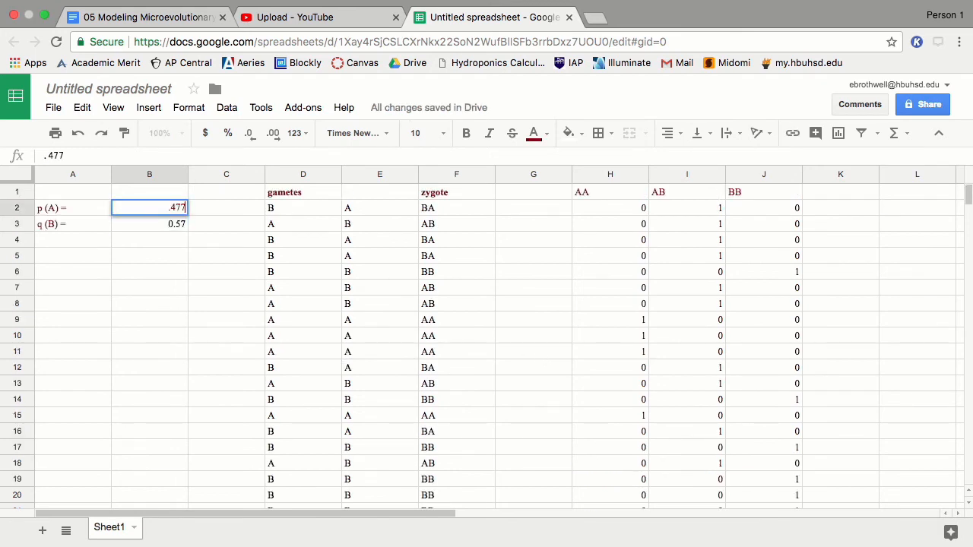
pyautogui.press('Return')
pyautogui.scroll(-5, 612, 345)
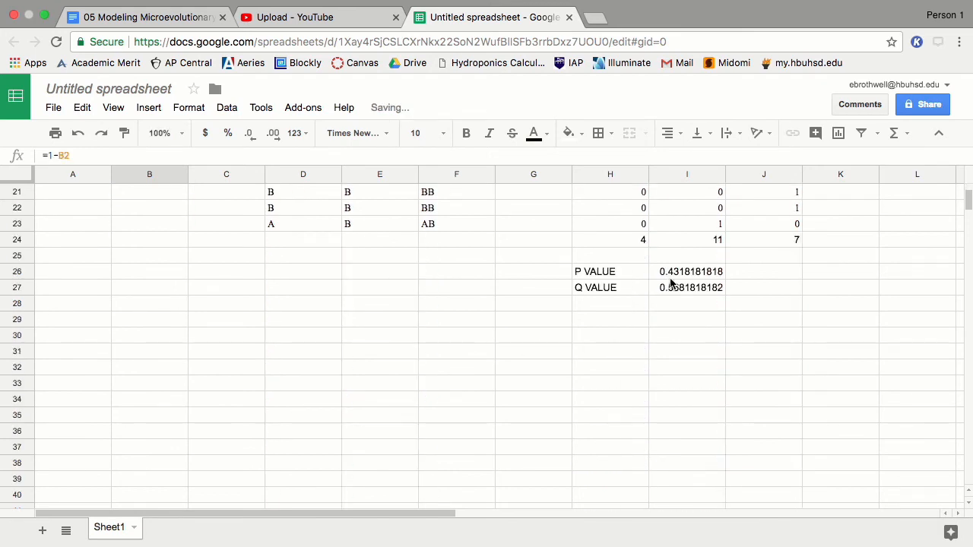
pyautogui.press('Up')
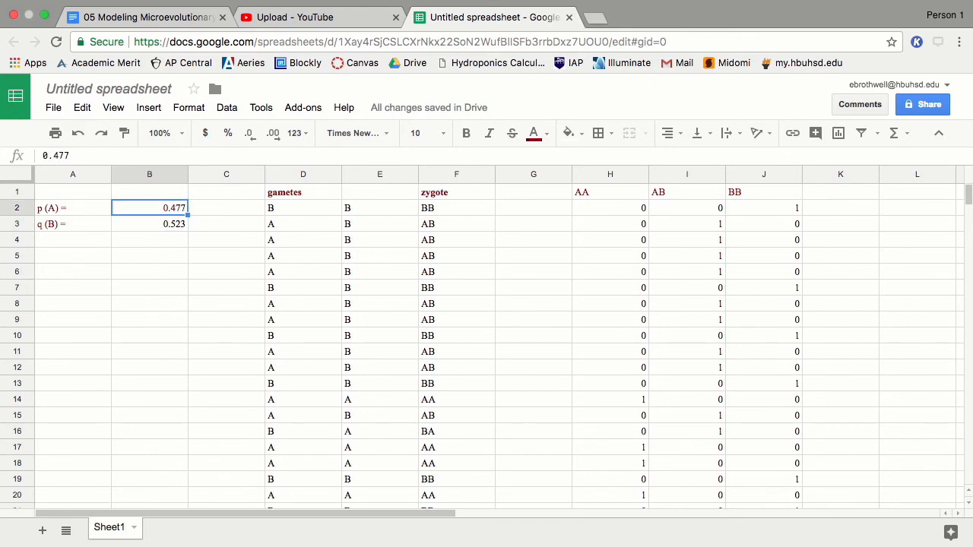
pyautogui.write('.432')
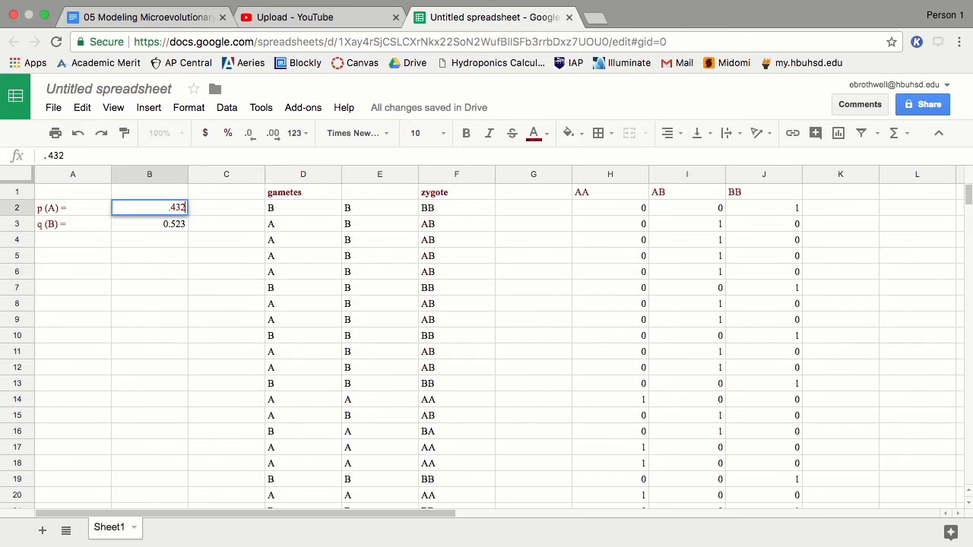
pyautogui.press('Return')
pyautogui.scroll(-5, 592, 349)
pyautogui.scroll(-2, 684, 263)
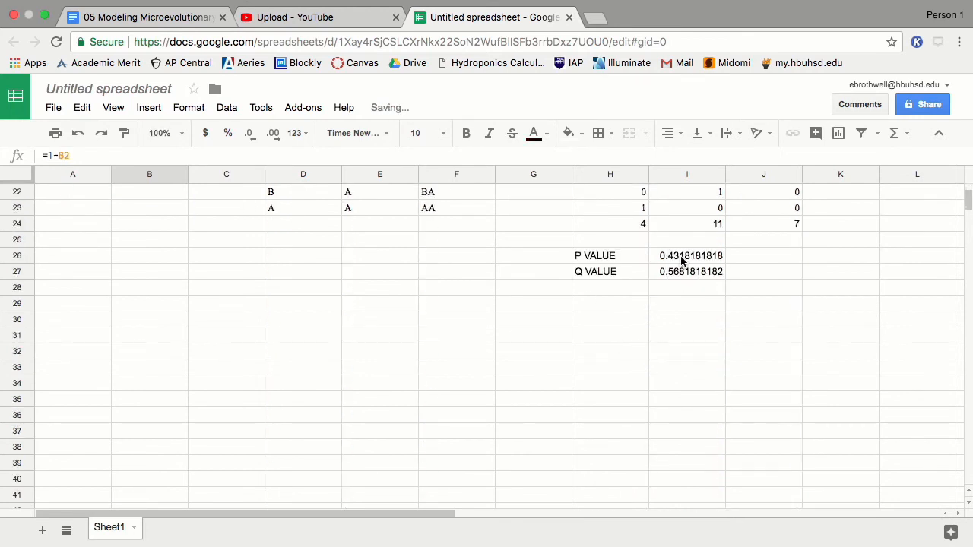
pyautogui.scroll(7, 600, 272)
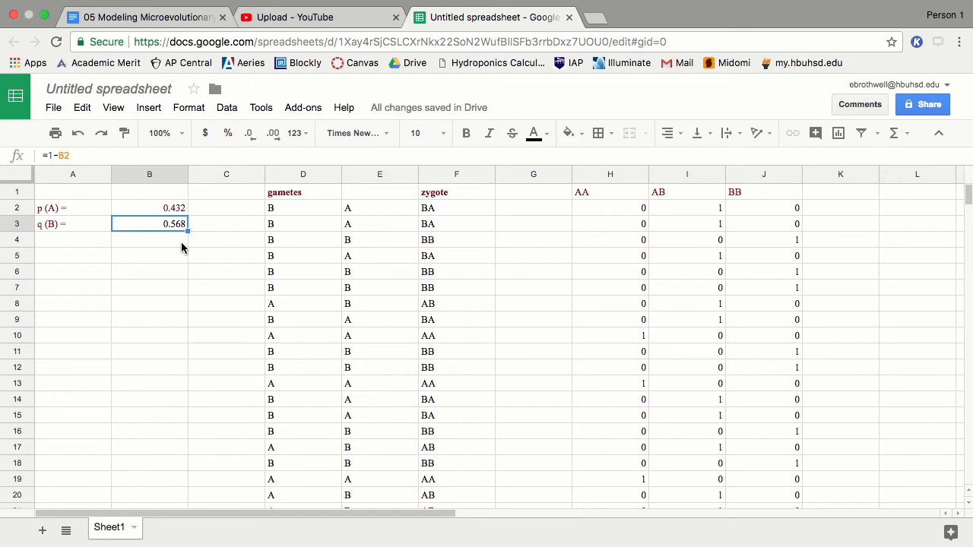
pyautogui.scroll(-5, 473, 332)
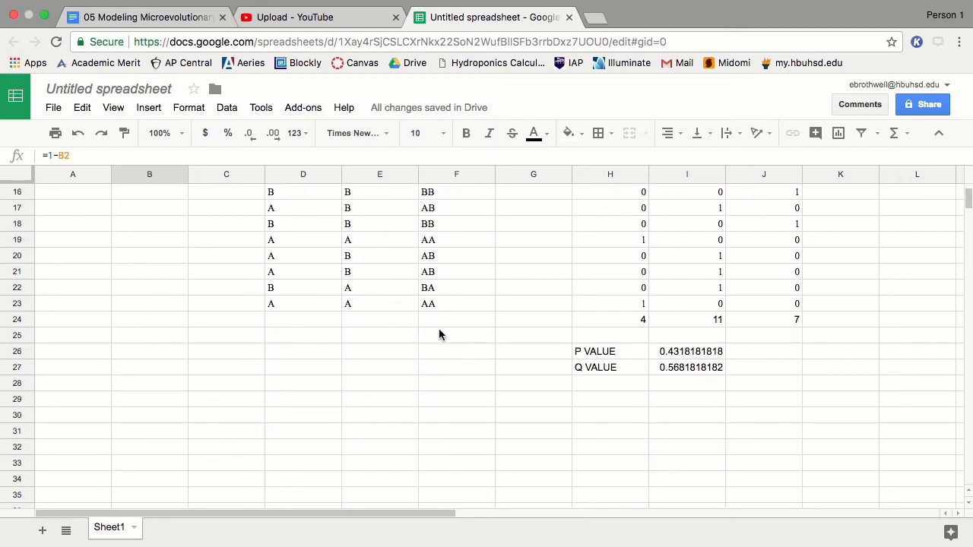
pyautogui.scroll(5, 367, 260)
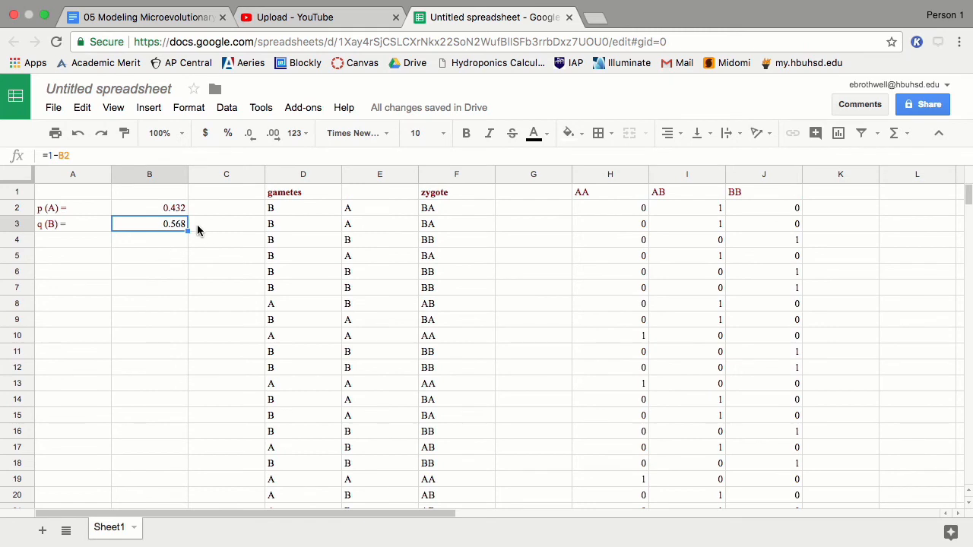
pyautogui.scroll(-4, 557, 297)
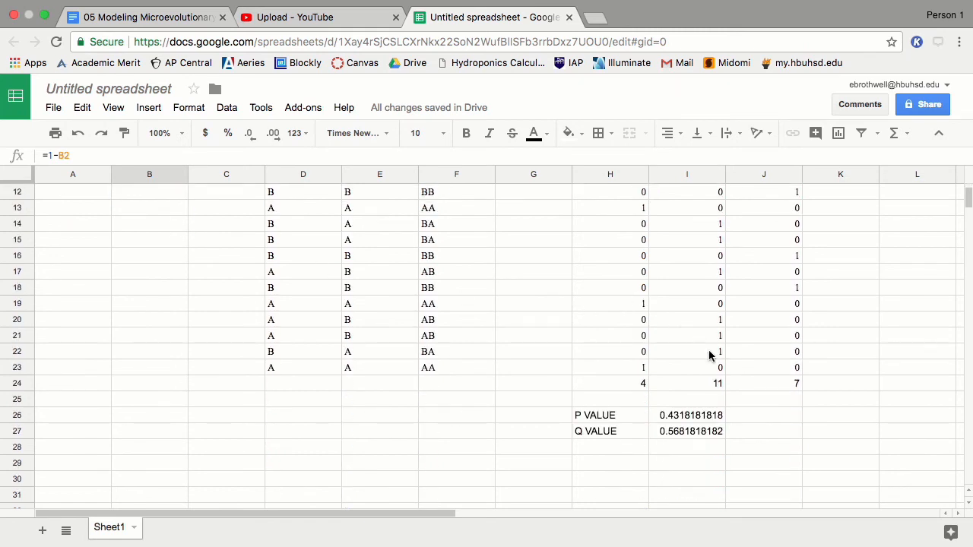
pyautogui.click(694, 383)
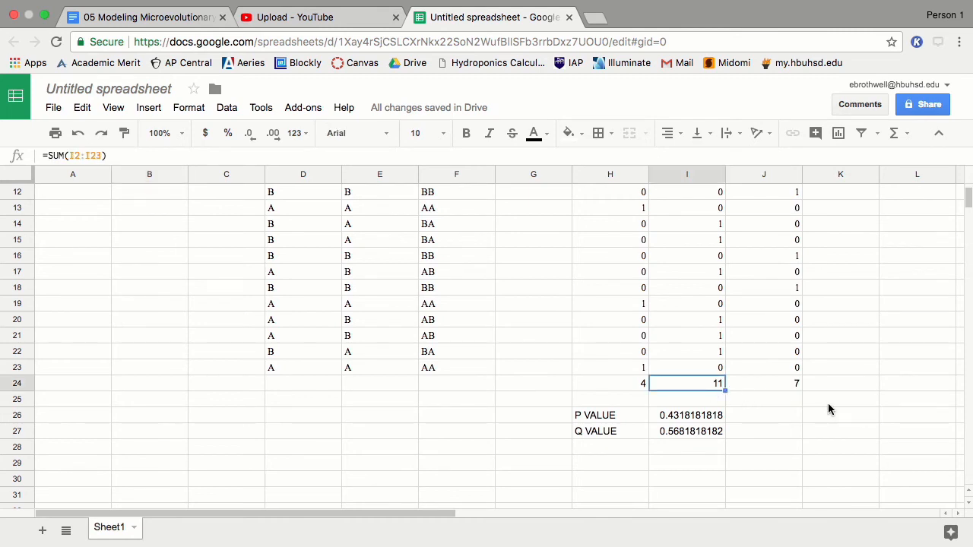
pyautogui.write('0')
pyautogui.press('Return')
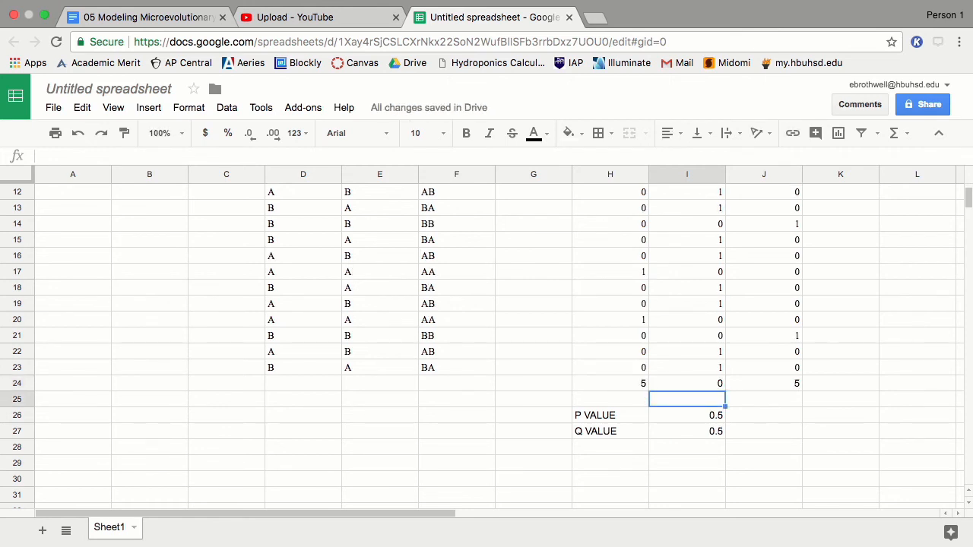
pyautogui.scroll(5, 676, 319)
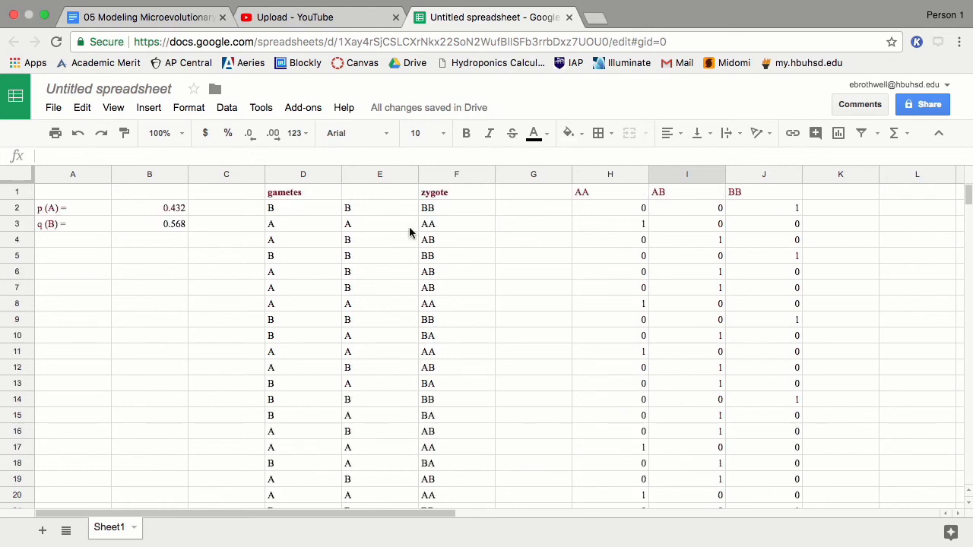
# Step: Set p(A) to 0.5, then 0.64, checking the genotype rows after each
pyautogui.click(146, 207)
pyautogui.write('.5')
pyautogui.press('Return')
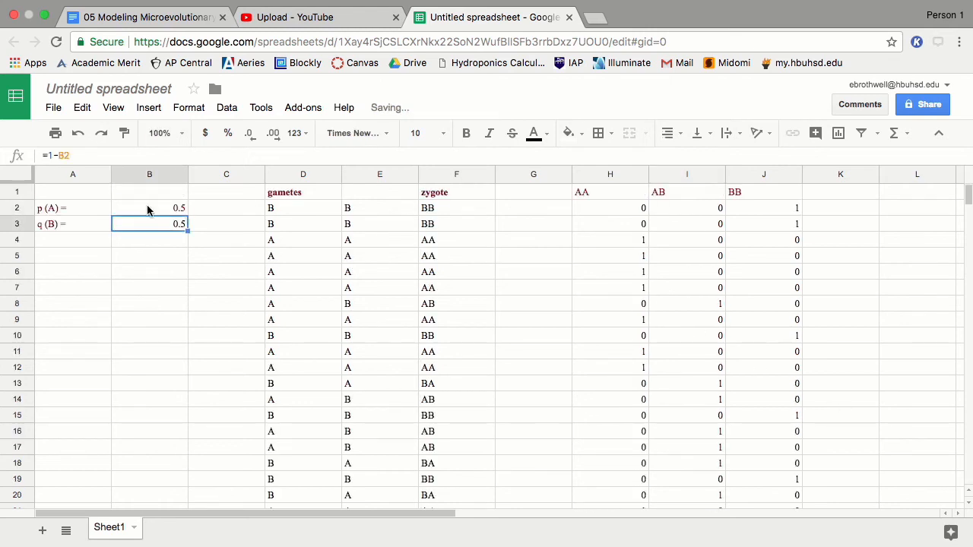
pyautogui.scroll(-5, 777, 387)
pyautogui.scroll(2, 774, 381)
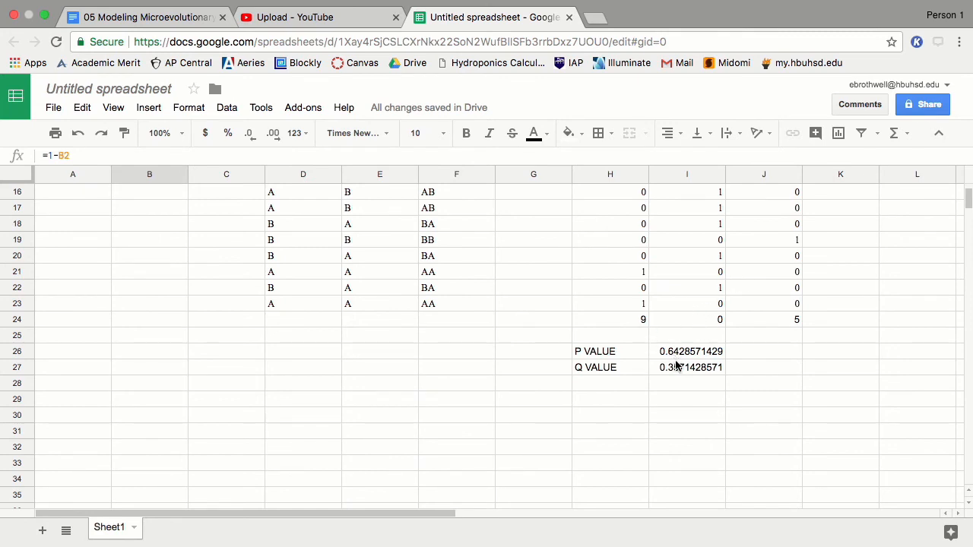
pyautogui.scroll(3, 532, 335)
pyautogui.click(112, 207)
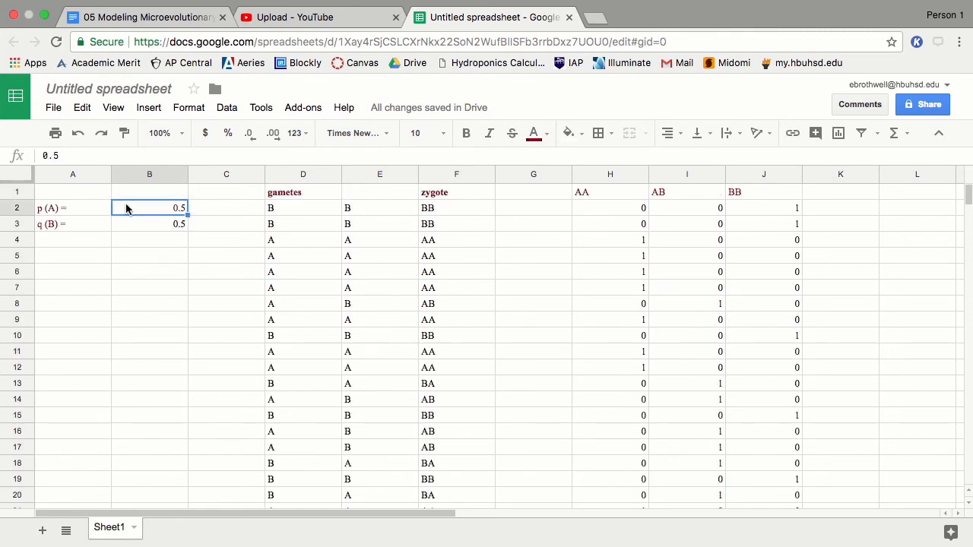
pyautogui.write('.64')
pyautogui.press('Return')
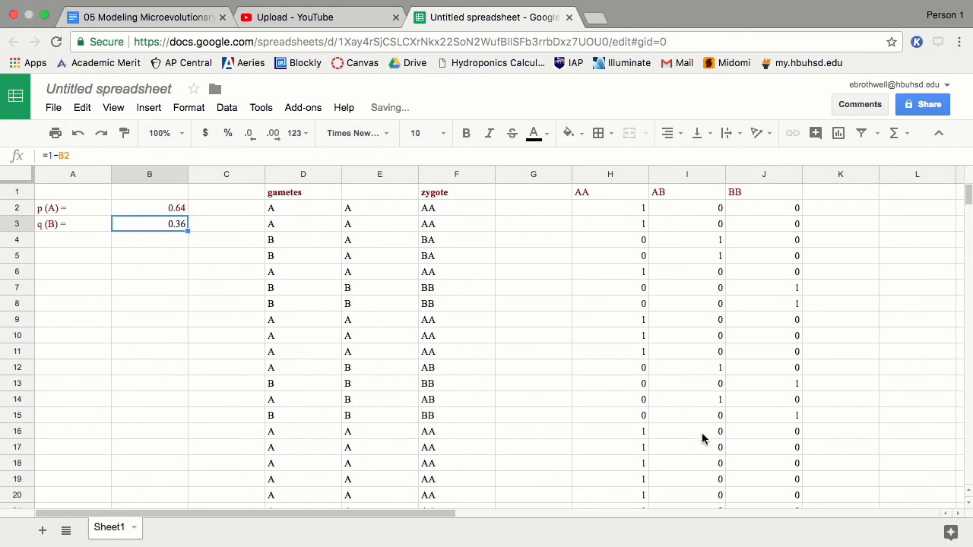
pyautogui.scroll(-3, 700, 431)
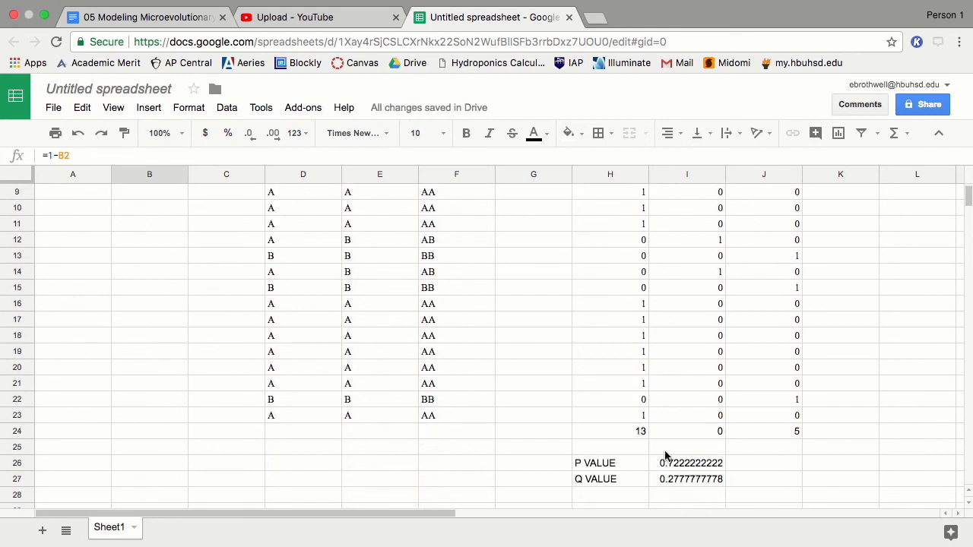
pyautogui.scroll(3, 479, 378)
# Step: Continue with p(A) 0.72, 0.92 and finally 1, leaving q(B) at 0
pyautogui.click(122, 208)
pyautogui.write('.72')
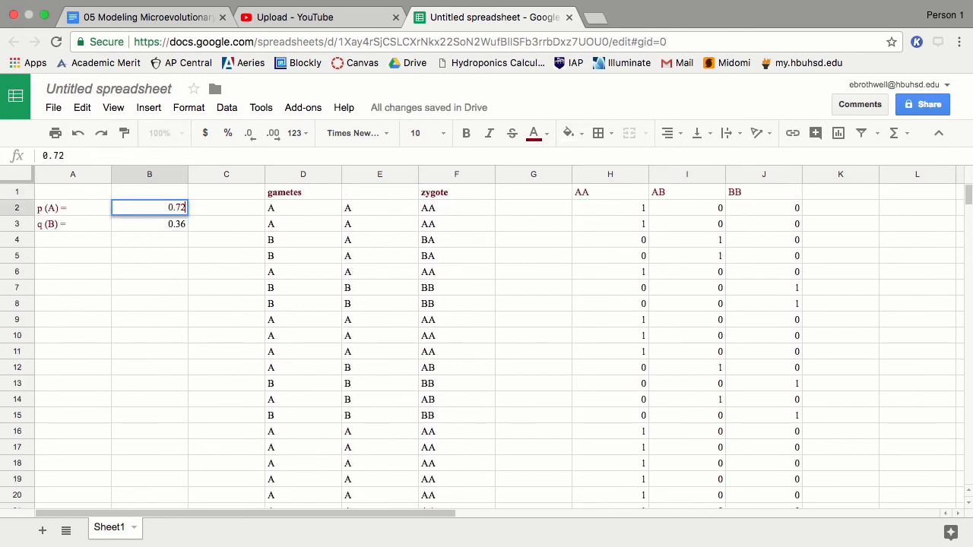
pyautogui.press('Return')
pyautogui.scroll(-5, 614, 357)
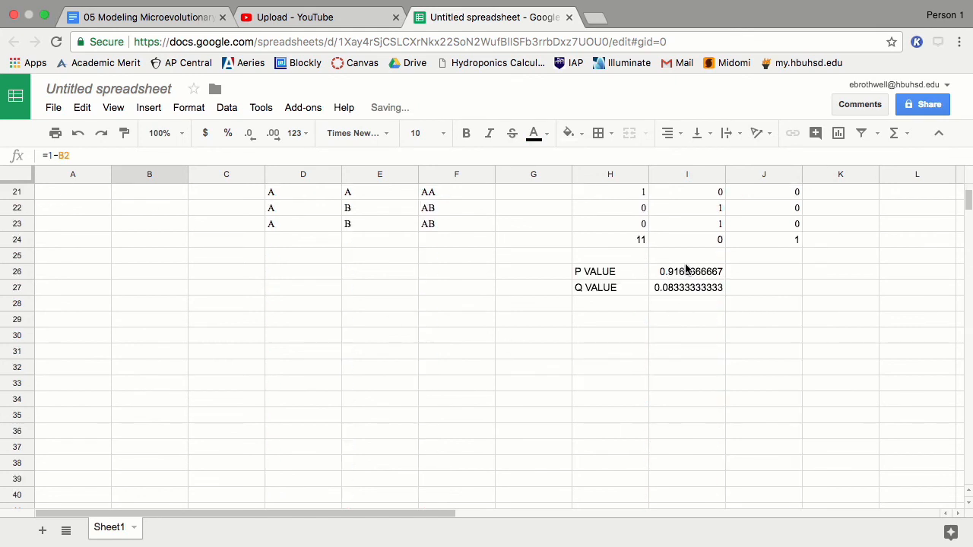
pyautogui.scroll(5, 554, 287)
pyautogui.click(130, 207)
pyautogui.write('.92')
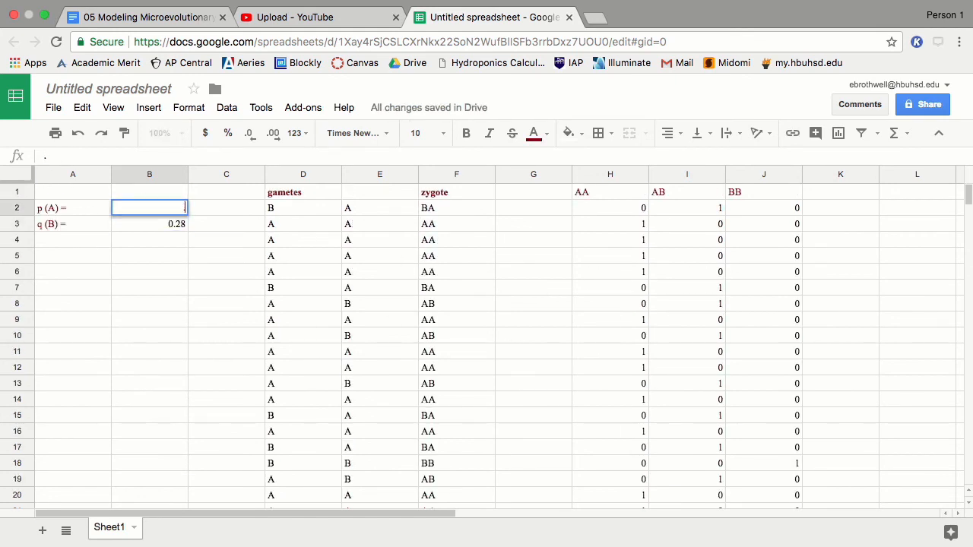
pyautogui.press('Return')
pyautogui.scroll(-3, 586, 279)
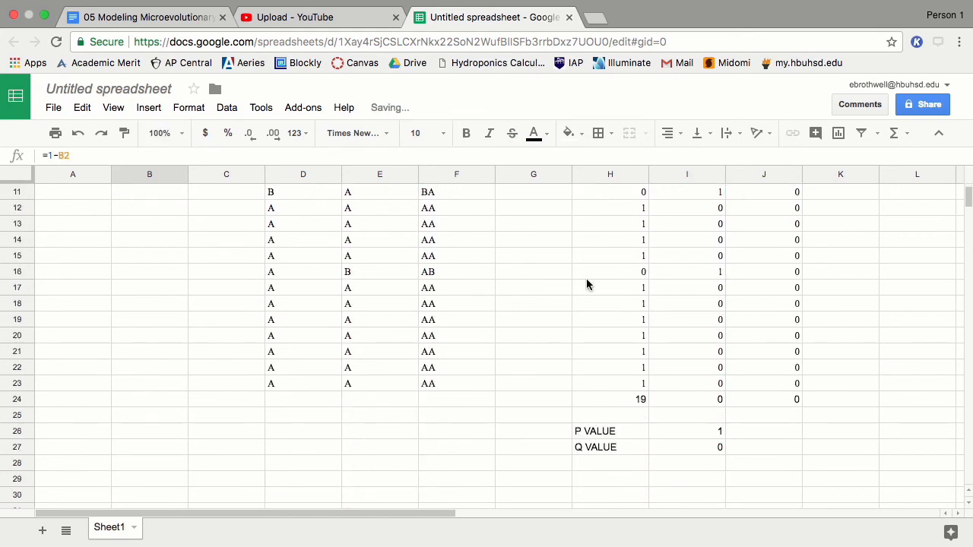
pyautogui.scroll(3, 400, 281)
pyautogui.click(145, 209)
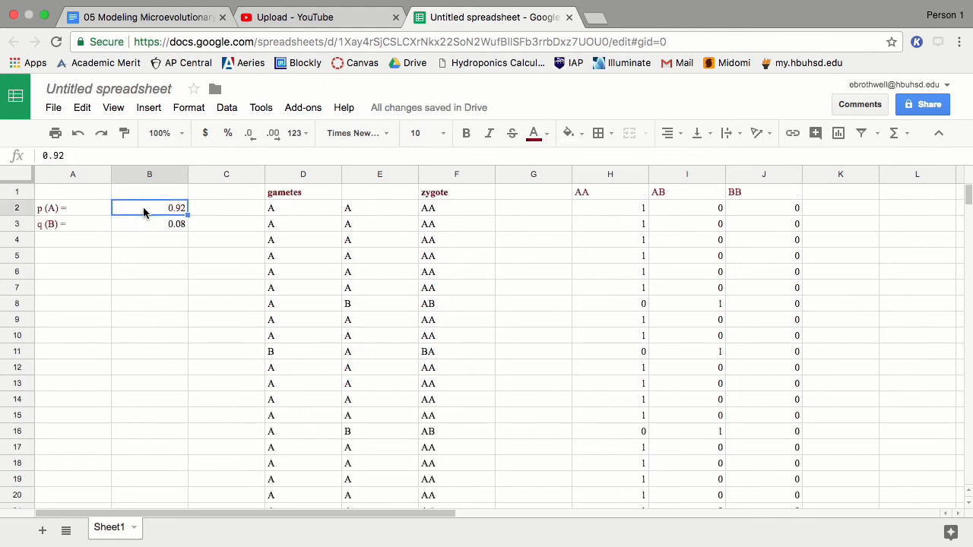
pyautogui.write('1')
pyautogui.press('Return')
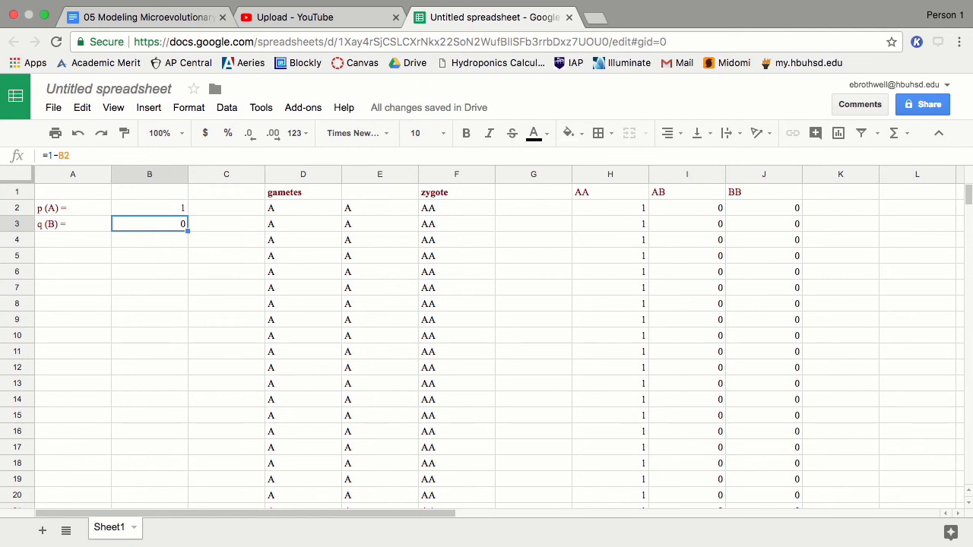
pyautogui.scroll(-6, 600, 304)
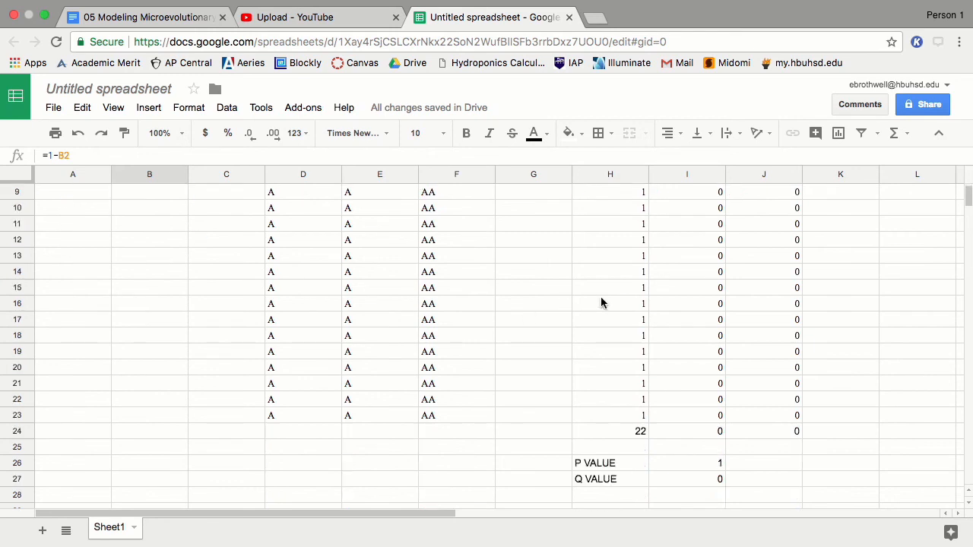
pyautogui.scroll(3, 570, 326)
pyautogui.scroll(4, 465, 282)
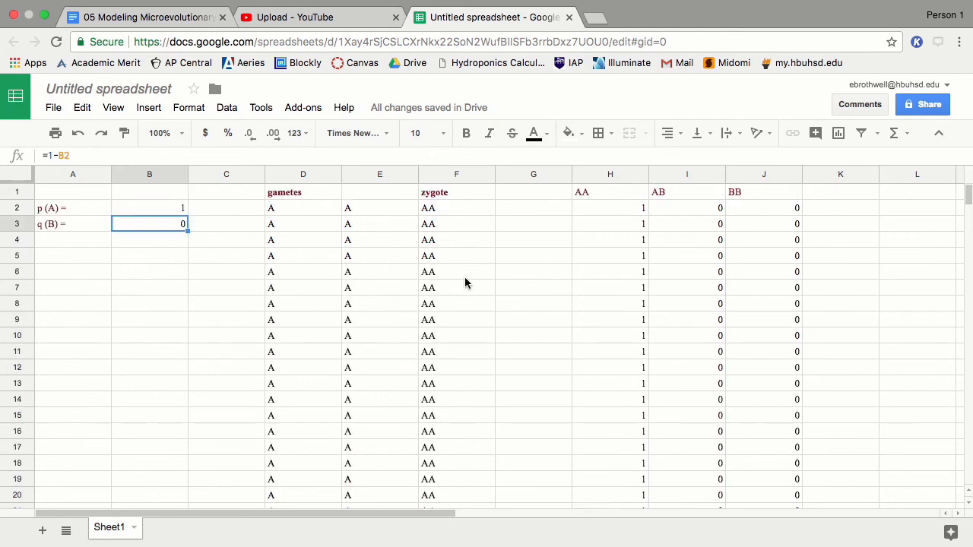
pyautogui.scroll(-3, 296, 216)
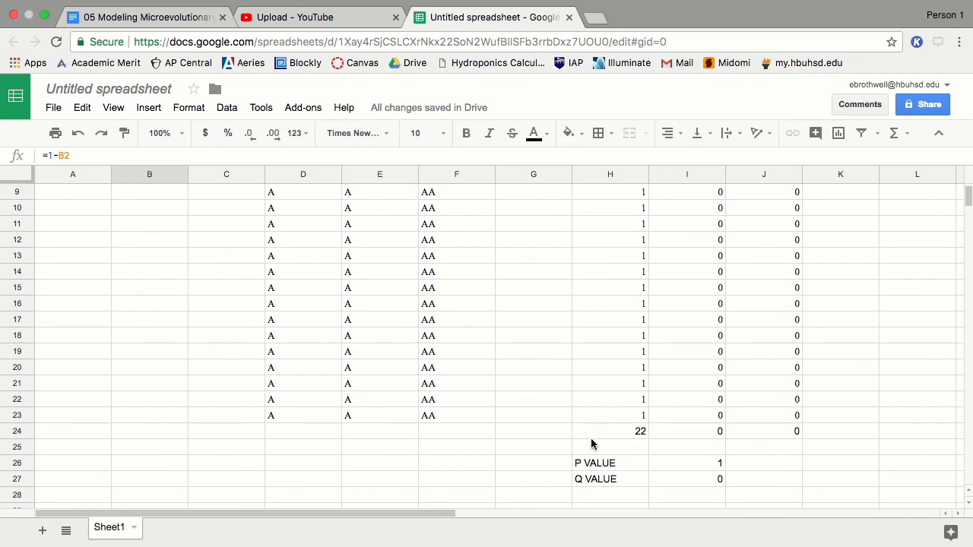
# Step: Insert a blank row above row 22 and enter migrants 0 AA, 0 AB, 10 BB in H22:J22
pyautogui.rightClick(16, 399)
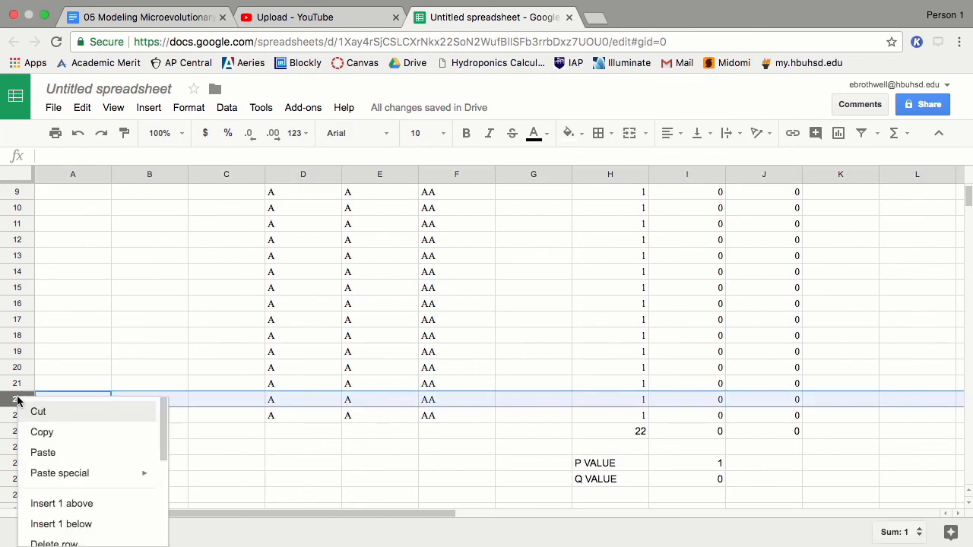
pyautogui.click(87, 504)
pyautogui.click(612, 399)
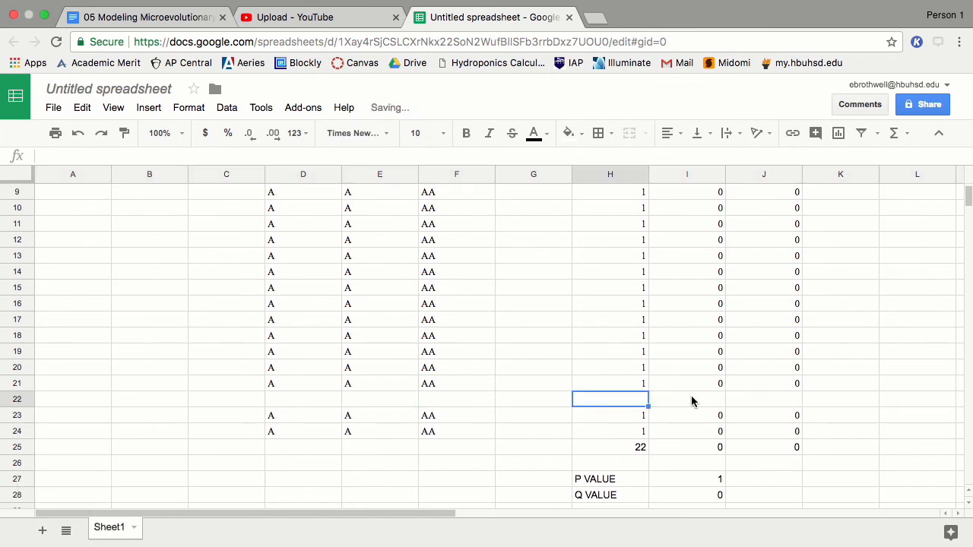
pyautogui.write('10')
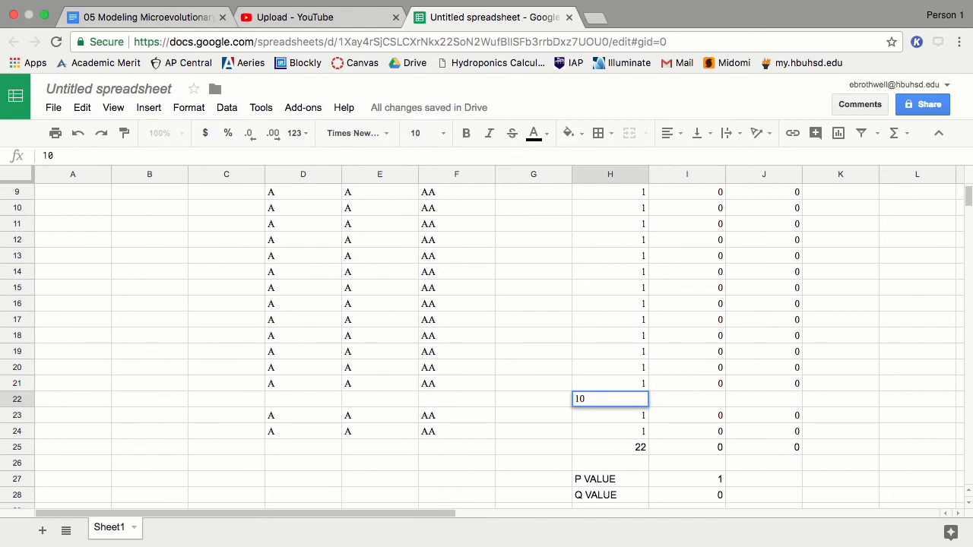
pyautogui.press('BackSpace')
pyautogui.press('BackSpace')
pyautogui.write('0')
pyautogui.press('Tab')
pyautogui.write('0')
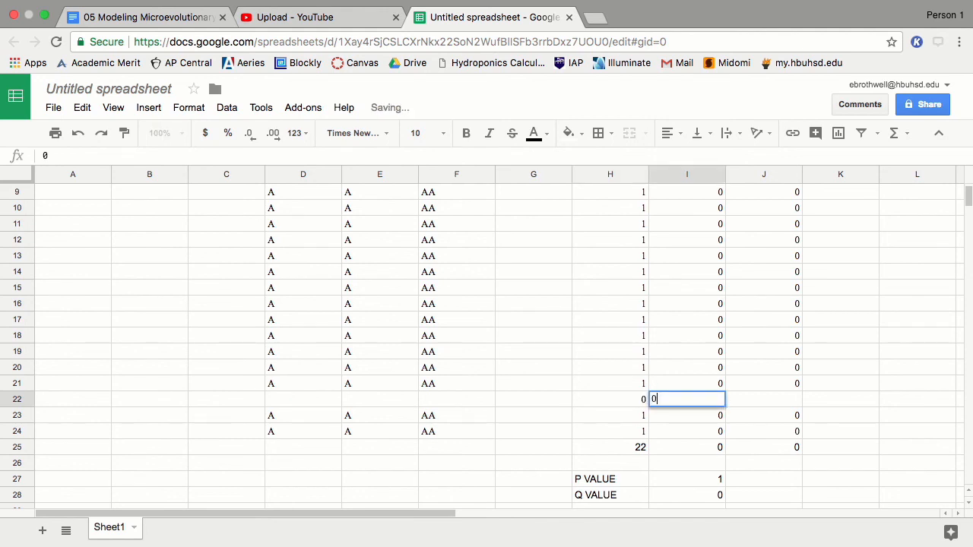
pyautogui.press('Tab')
pyautogui.write('10')
pyautogui.press('Return')
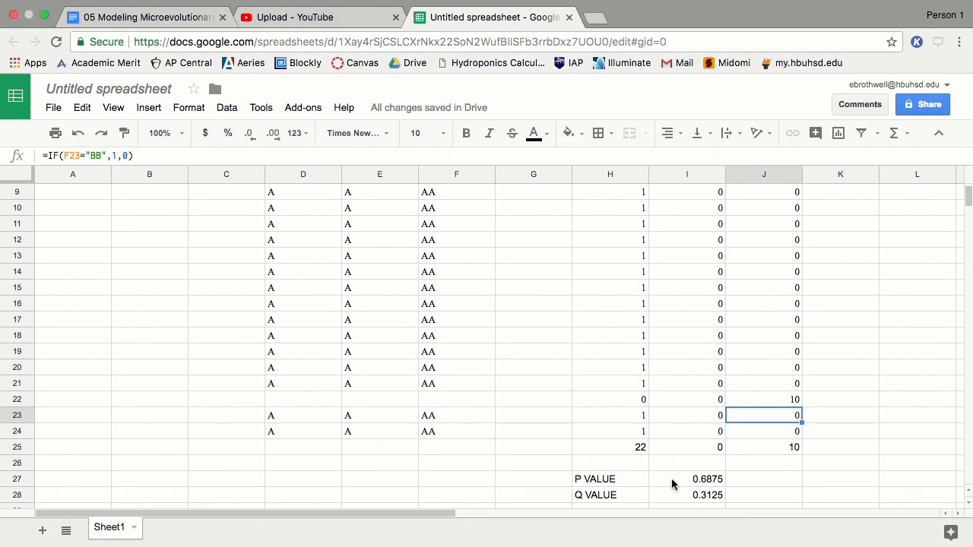
# Step: Change p(A) in B2 from 1 to 0.68
pyautogui.scroll(3, 232, 341)
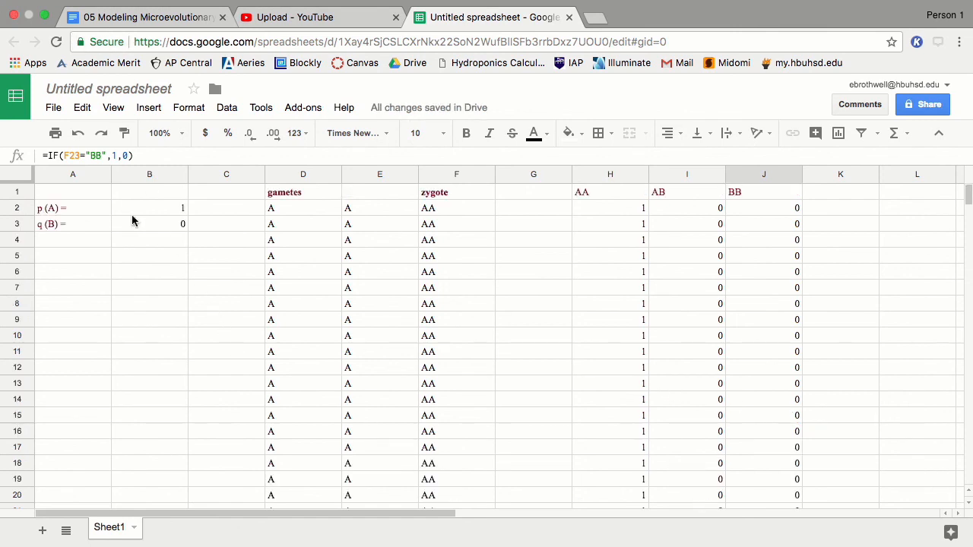
pyautogui.click(154, 211)
pyautogui.press('BackSpace')
pyautogui.write('.68')
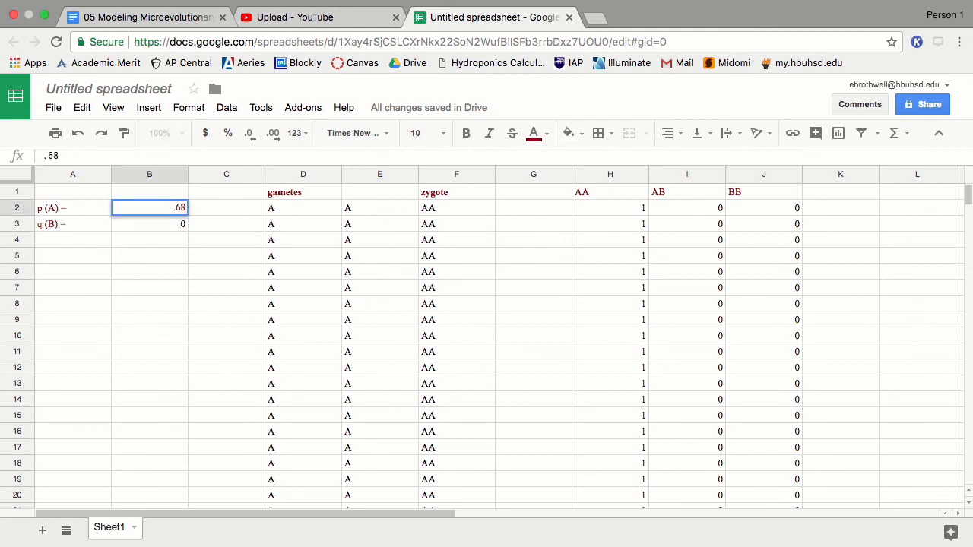
pyautogui.press('Return')
# Step: Move row 22's 10 migrants from BB to AB: 0 in J22, 10 in I22
pyautogui.scroll(-5, 574, 300)
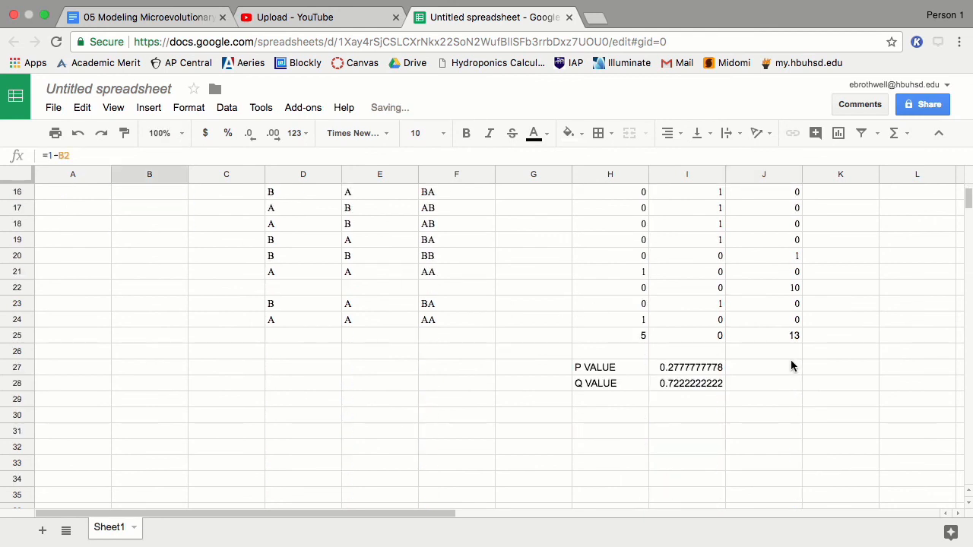
pyautogui.click(796, 291)
pyautogui.write('0')
pyautogui.press('Left')
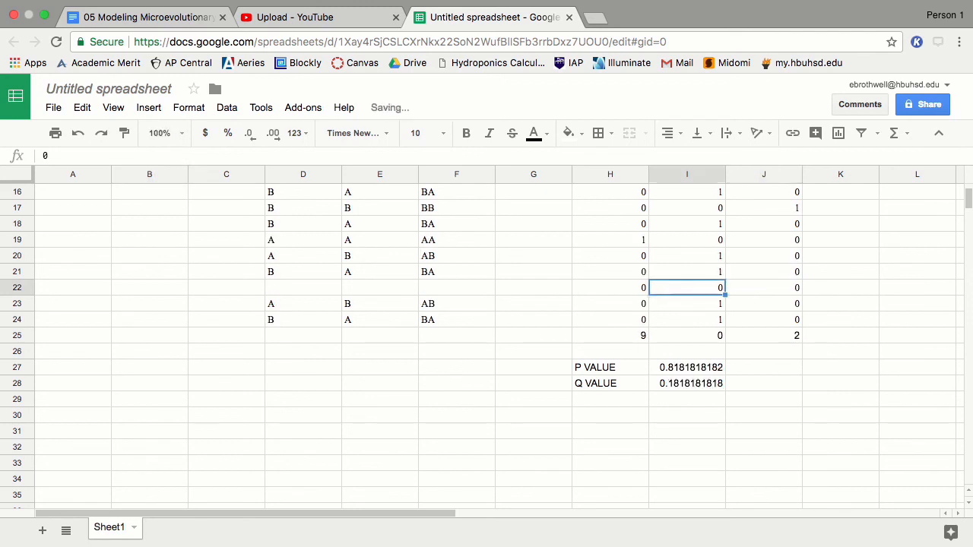
pyautogui.write('10')
pyautogui.press('Left')
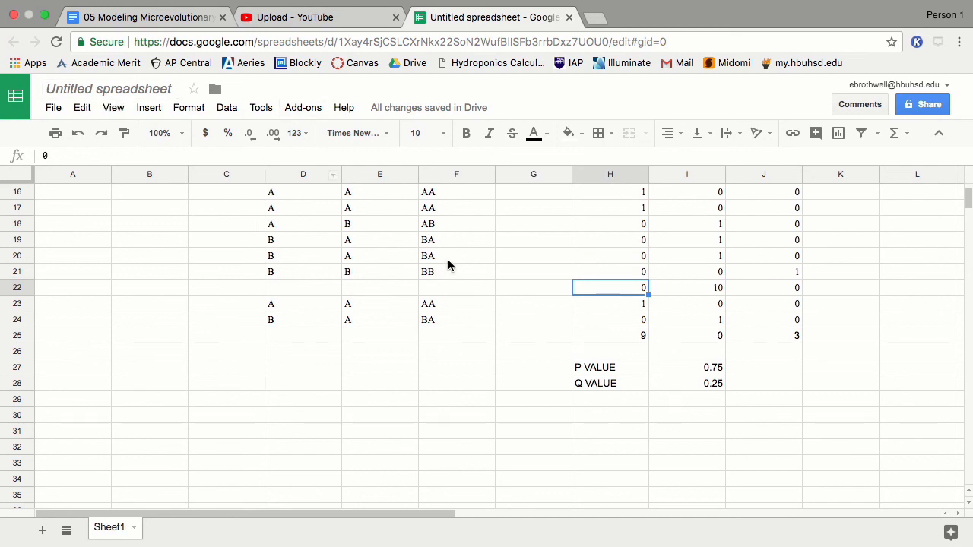
pyautogui.scroll(5, 451, 258)
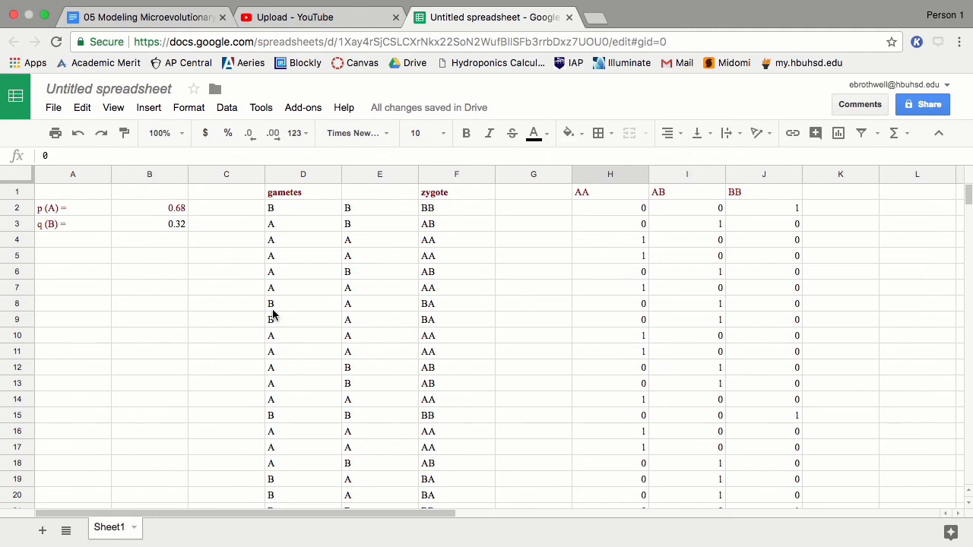